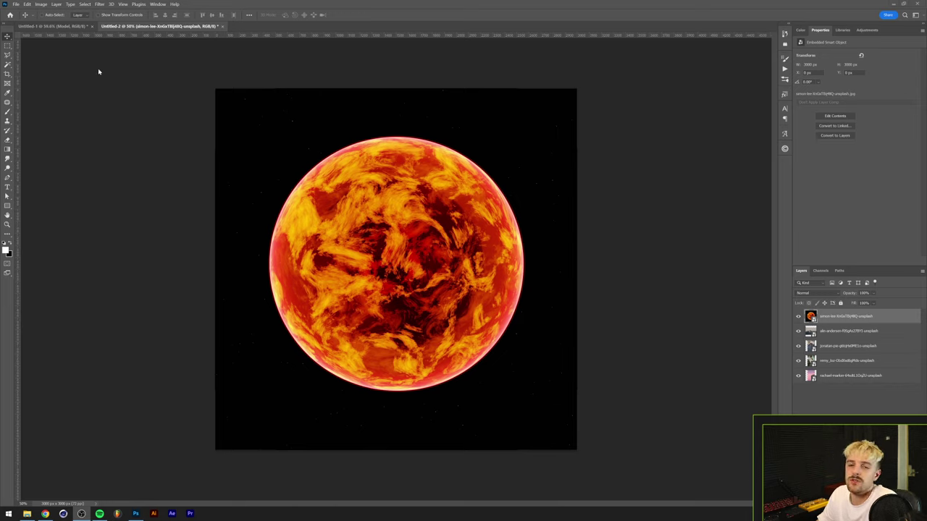
Mask the planet layer with a Select Subject selection so its black background is hidden
left_click(85, 5)
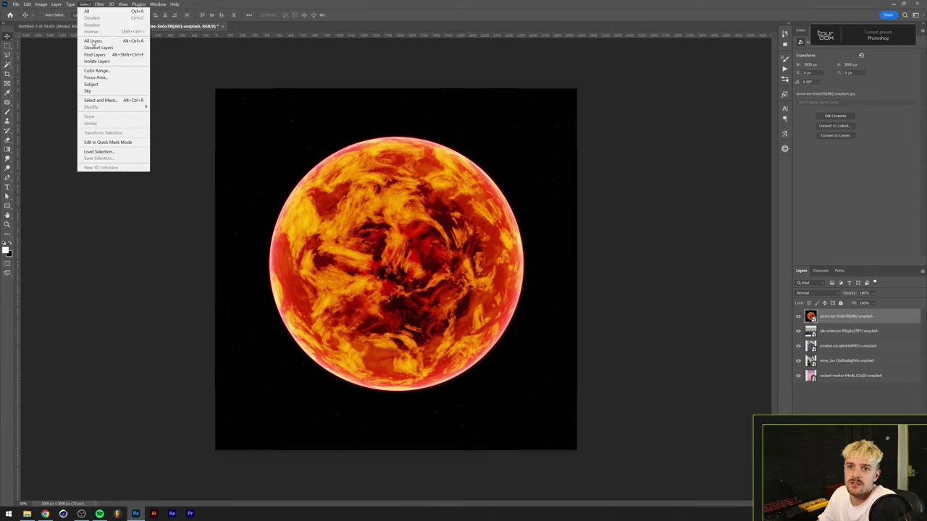
left_click(98, 85)
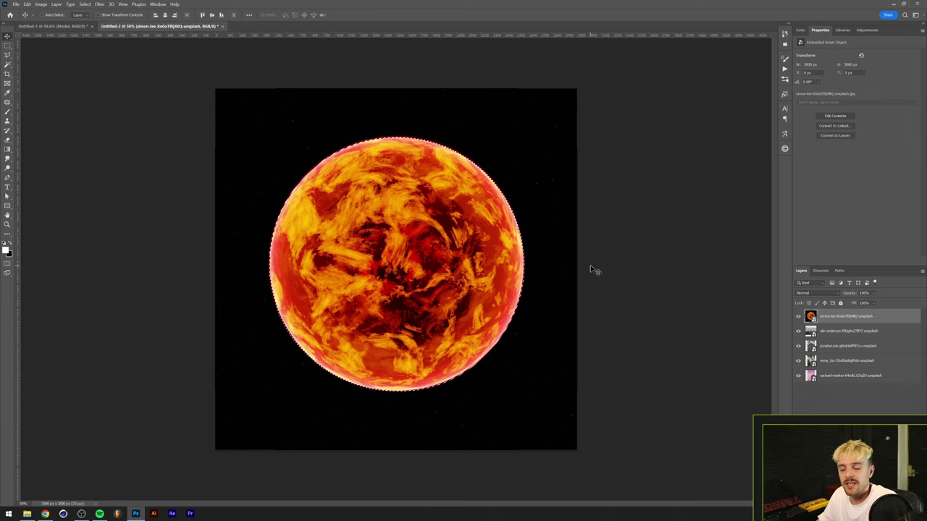
left_click_drag(876, 270, 689, 151)
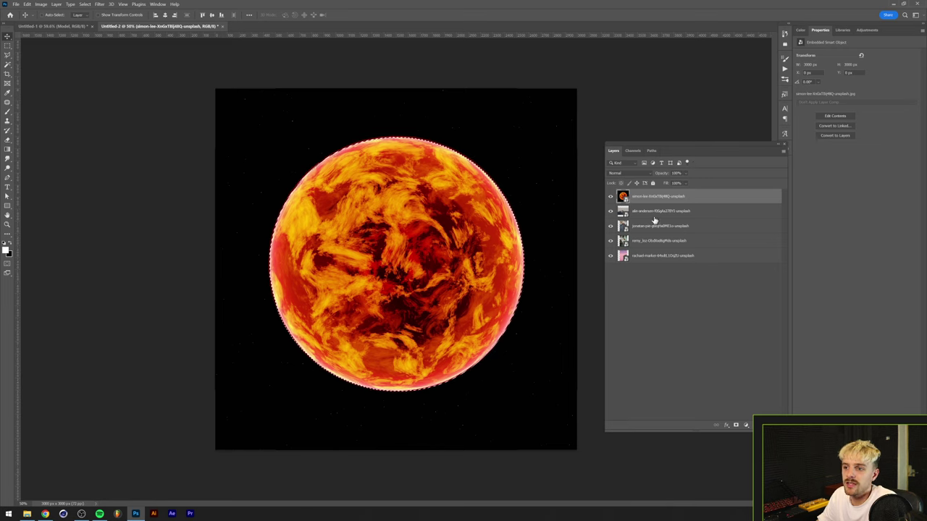
left_click(736, 425)
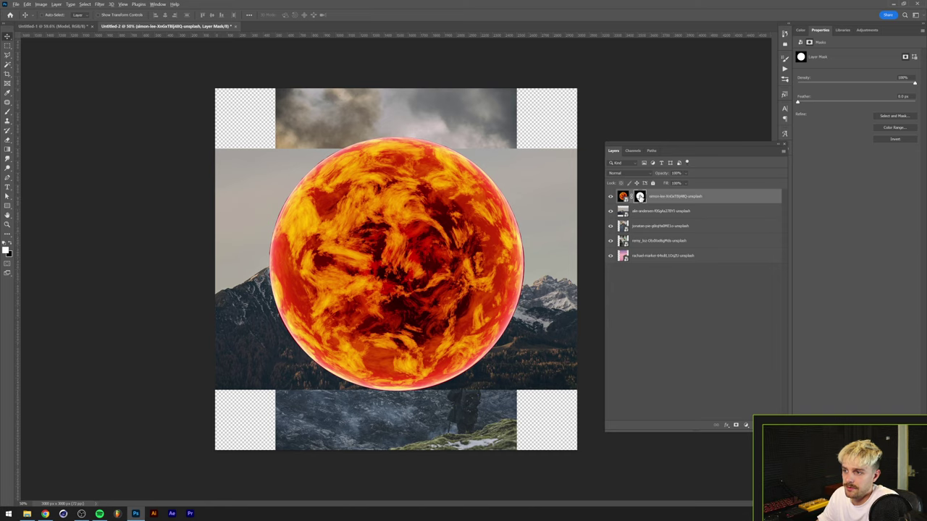
Check the planet's layer mask on its own, then hide the planet layer and make the mountain landscape layer active
left_click(640, 197, "alt")
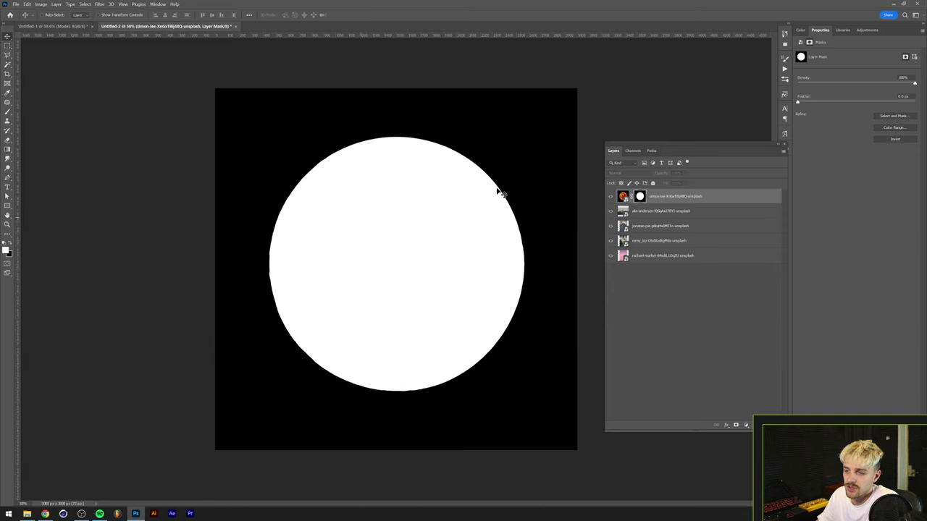
left_click(638, 198, "alt")
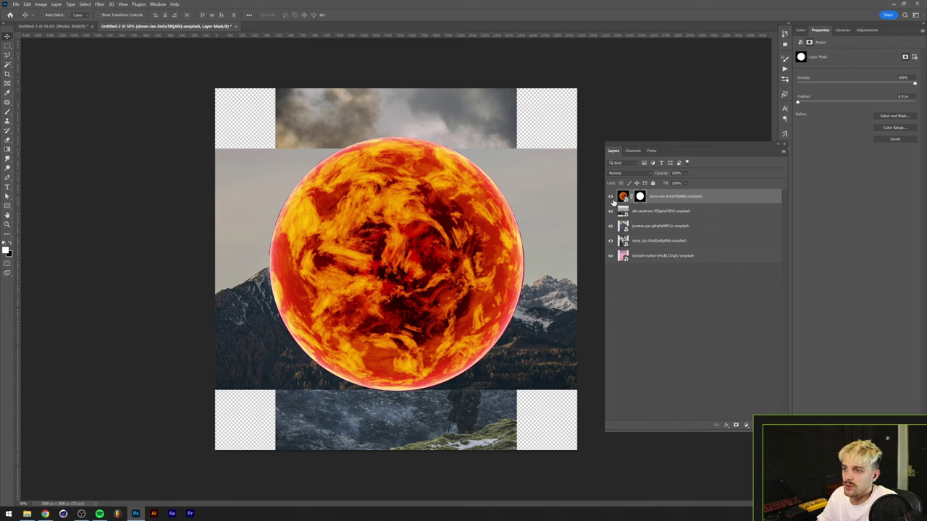
left_click(610, 196)
left_click(641, 213)
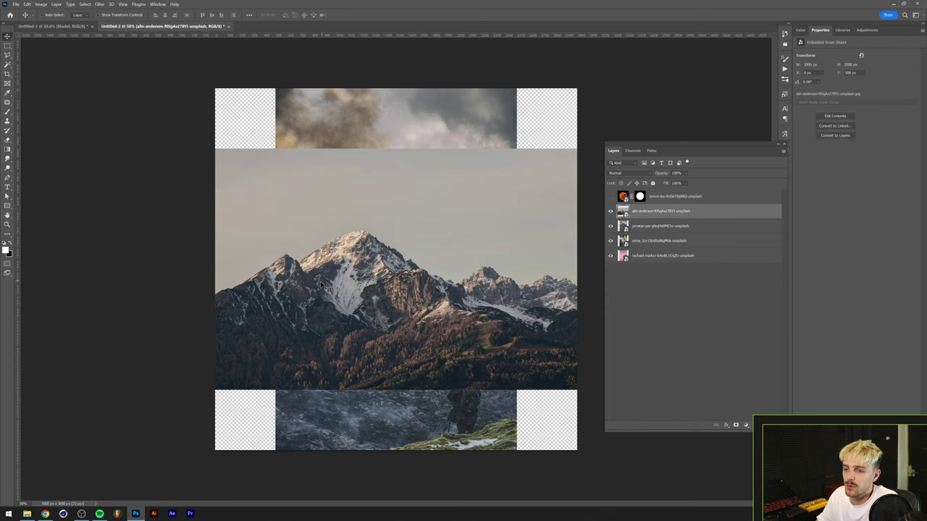
Try masking the mountain layer with Select Subject, inspect the mask on its own, and delete it
left_click(85, 4)
left_click(92, 84)
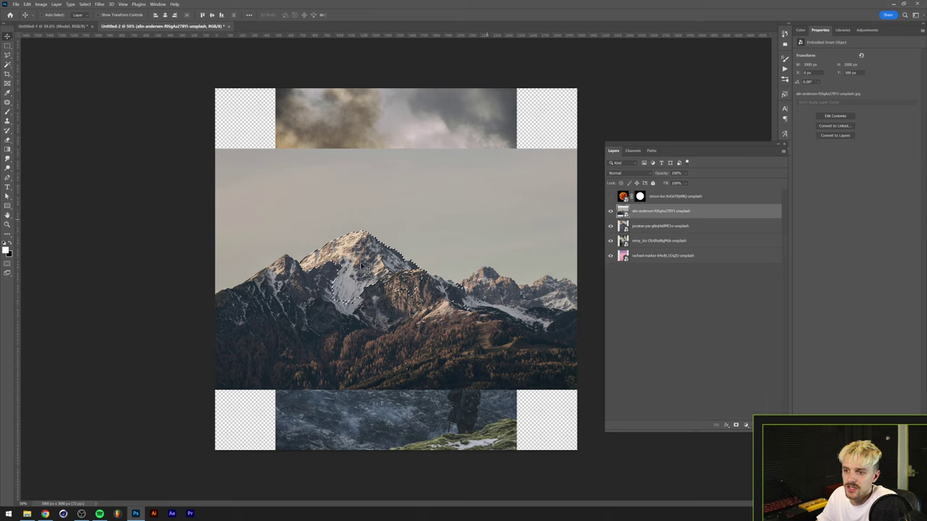
left_click(735, 426)
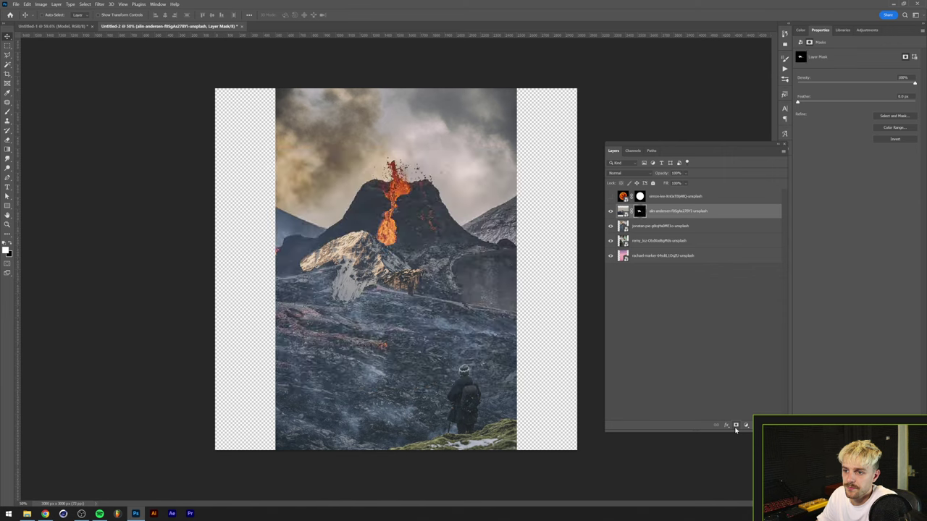
left_click(640, 213, "alt")
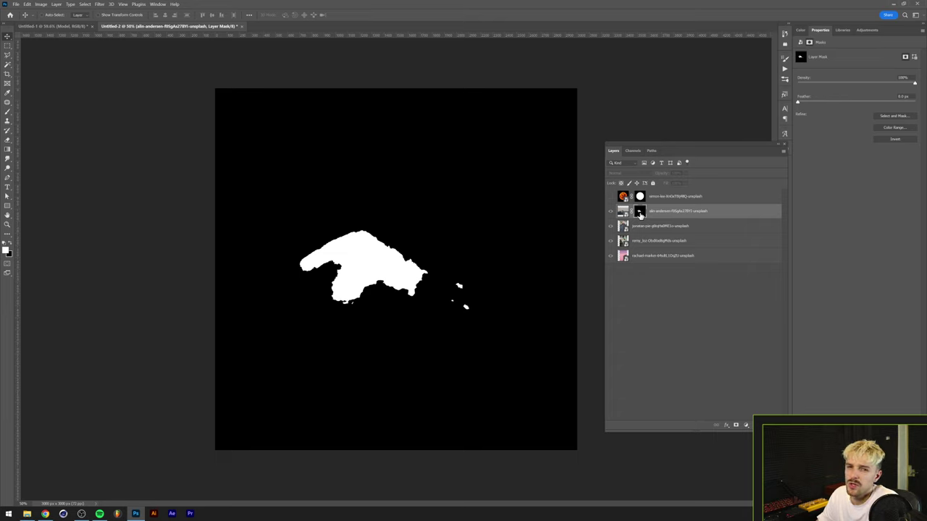
left_click(640, 212, "alt")
right_click(640, 213)
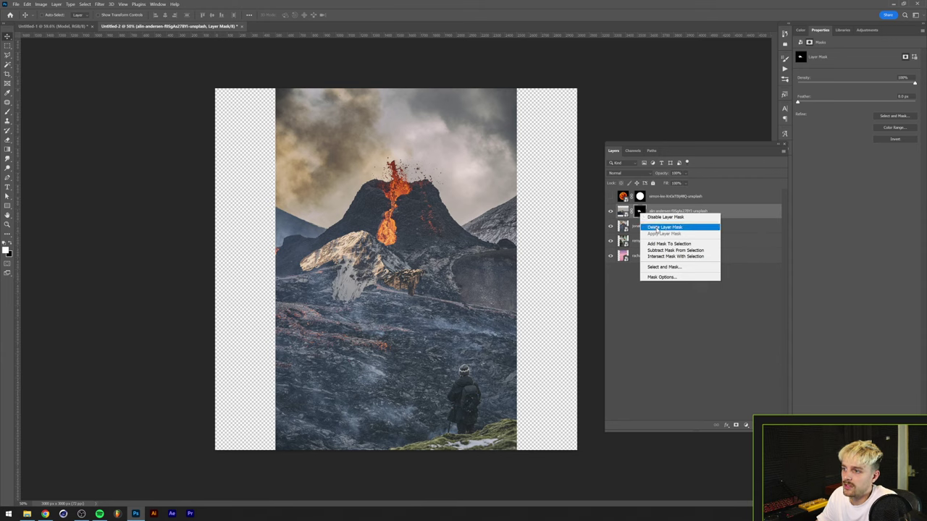
left_click(657, 228)
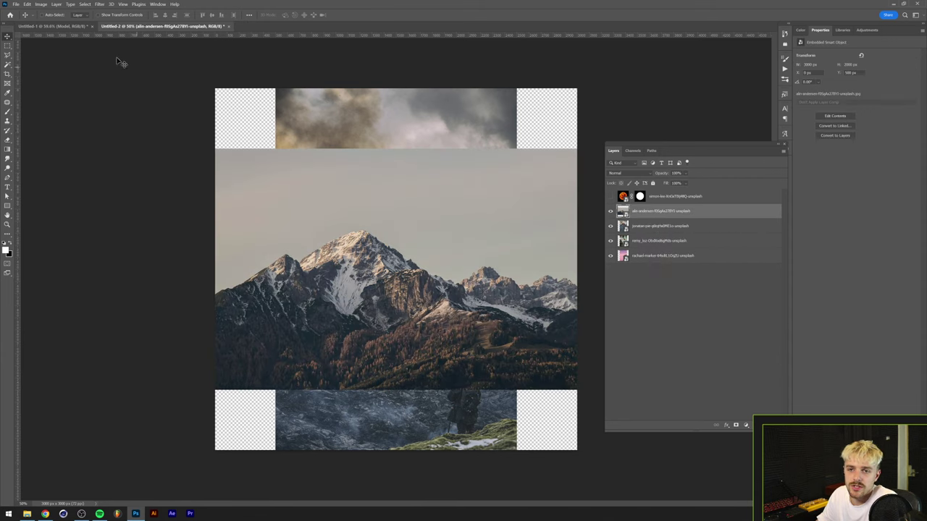
Mask the mountain layer from a Sky selection and invert the mask so the mountains are kept and the sky is hidden
left_click(84, 6)
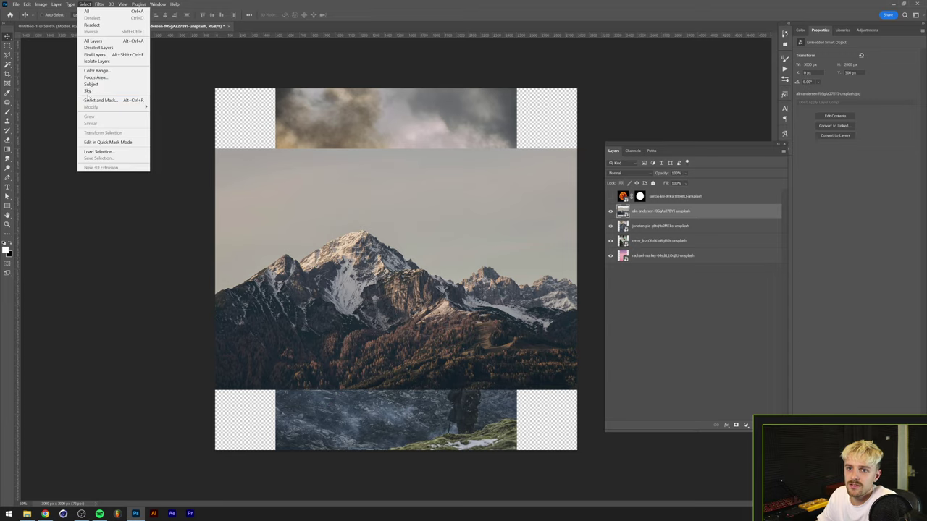
left_click(108, 91)
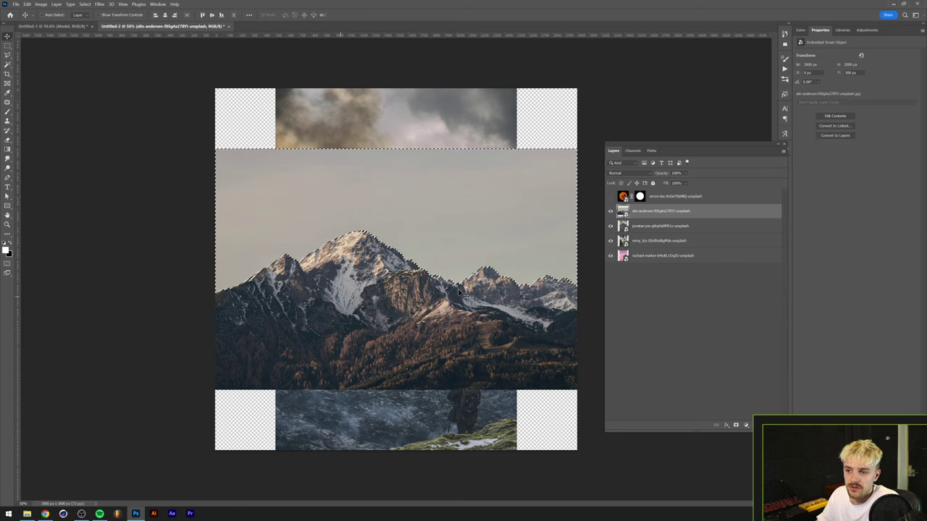
left_click(736, 427)
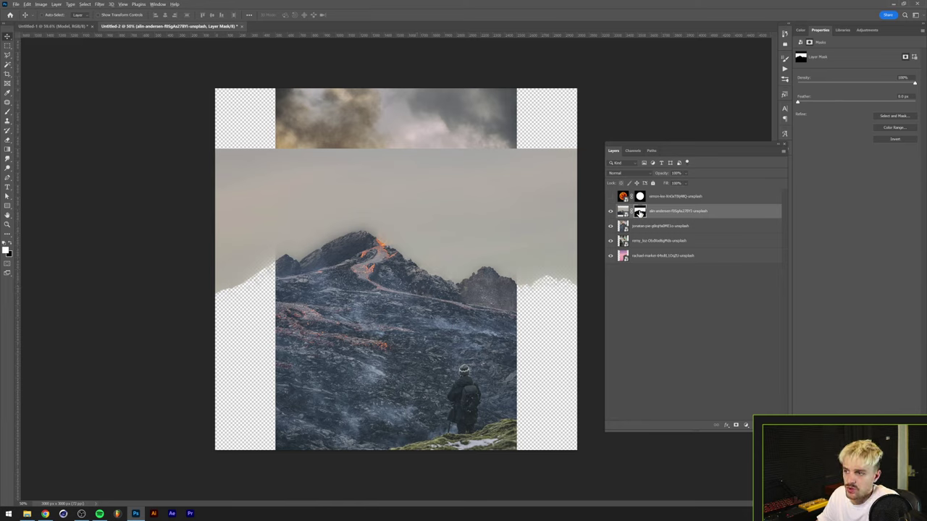
left_click(642, 215)
left_click(640, 214, "alt")
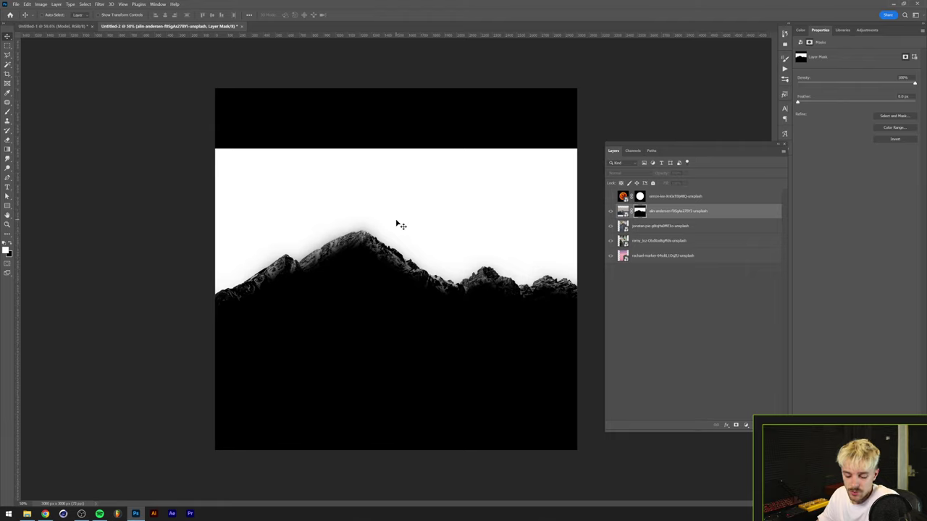
key("ctrl")
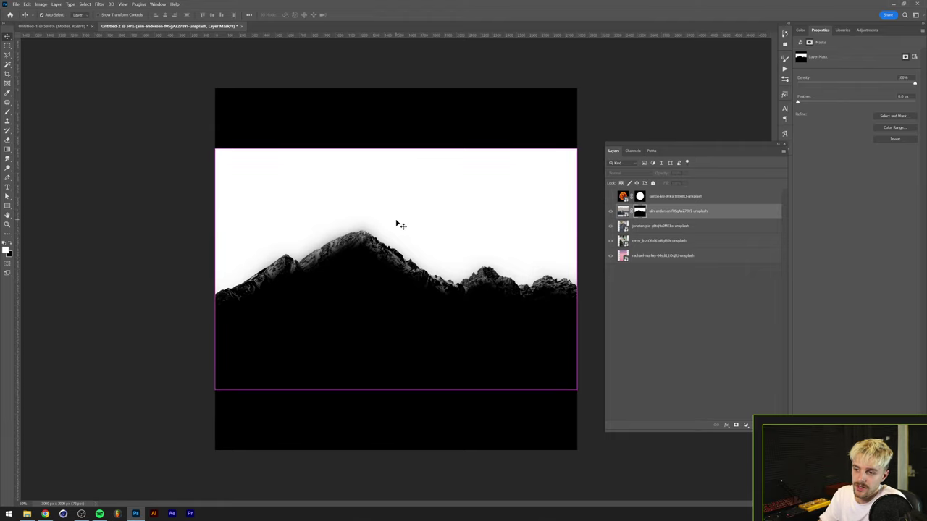
key("ctrl+i")
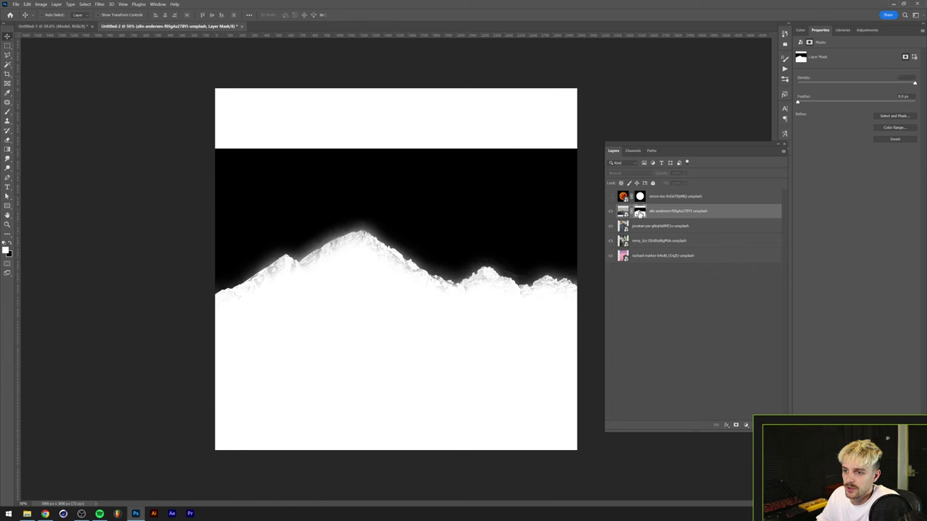
left_click(639, 212, "alt")
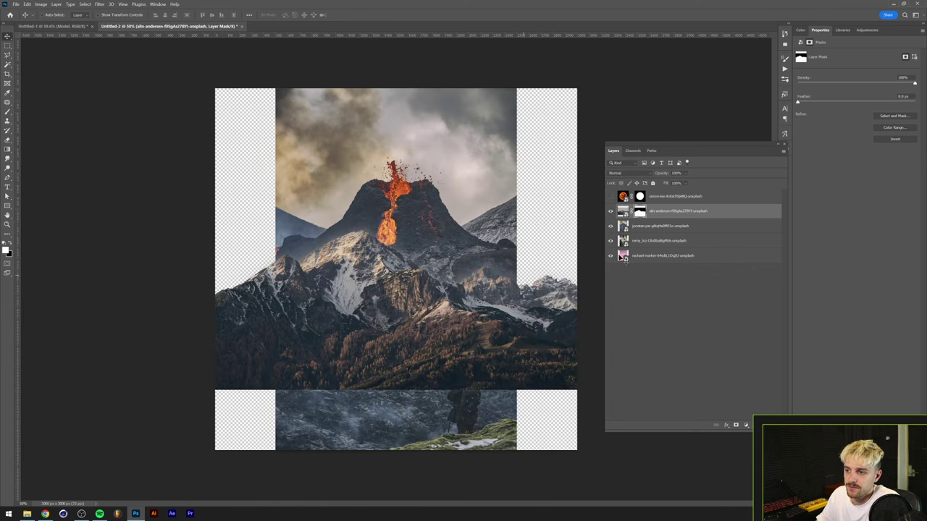
Harden the mountain mask's soft ridge edge with Levels, setting the black input to 67 and the white input to 107
left_click(640, 214, "alt")
scroll(341, 253, "up", 3)
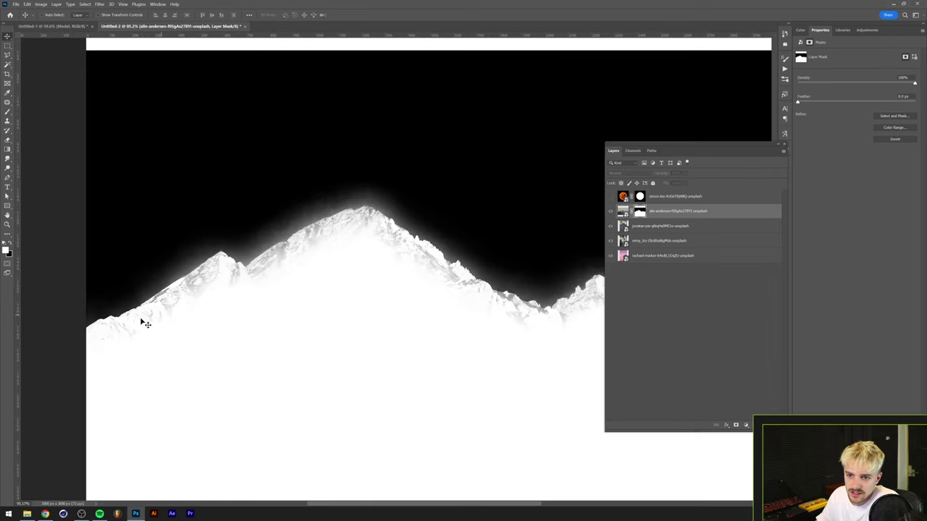
scroll(394, 245, "down", 6)
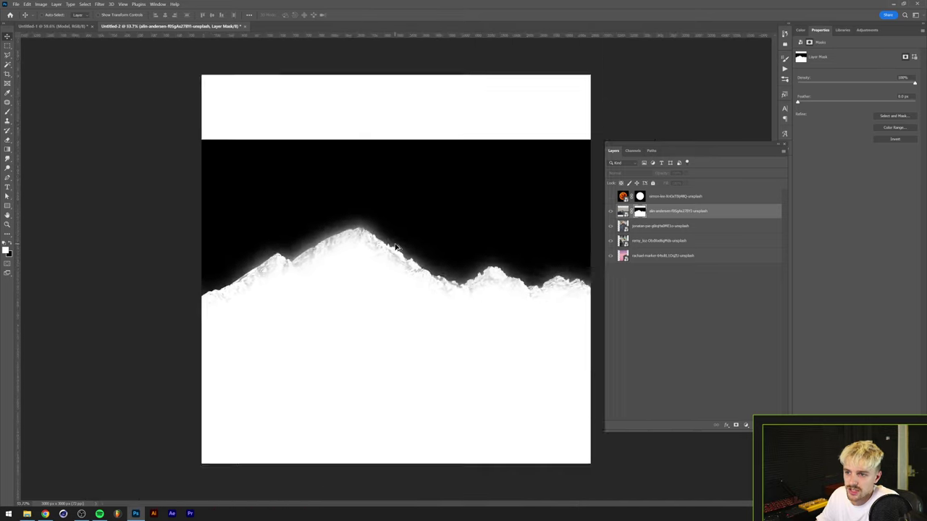
scroll(394, 245, "up", 3)
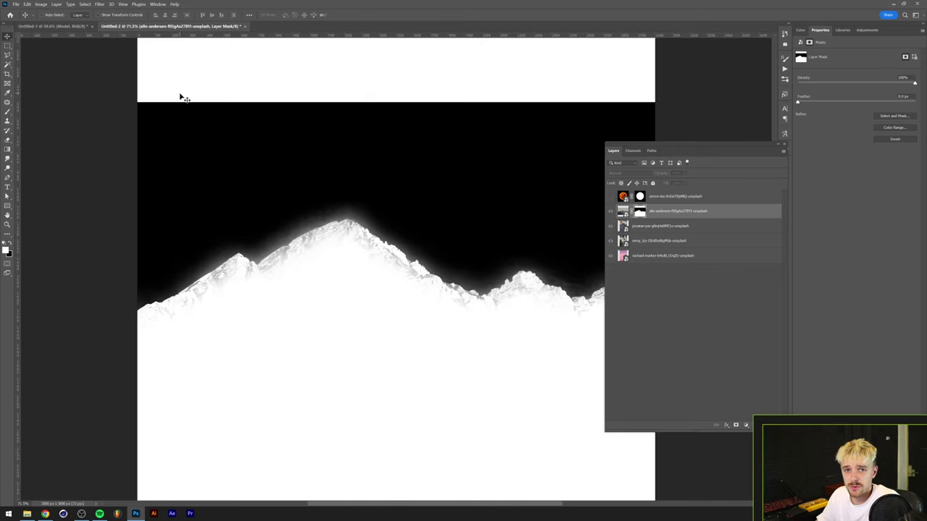
left_click(42, 4)
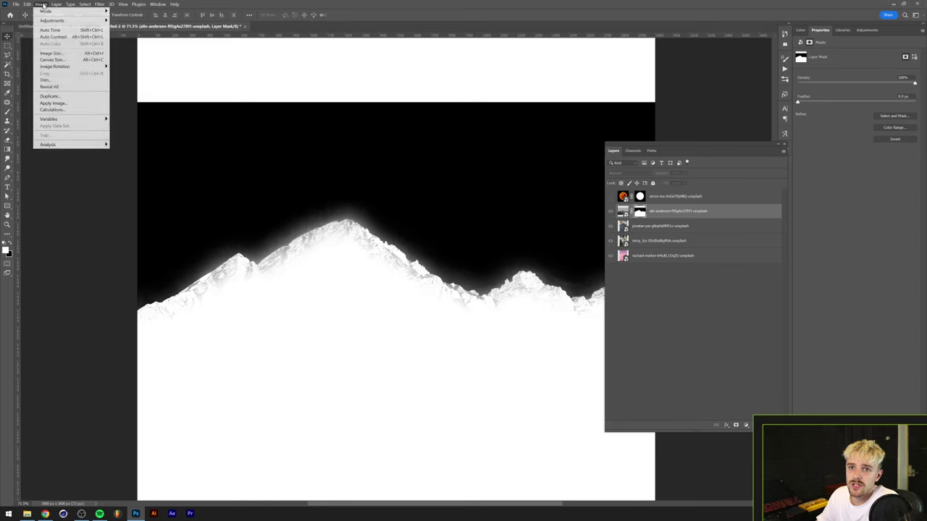
mouse_move(48, 13)
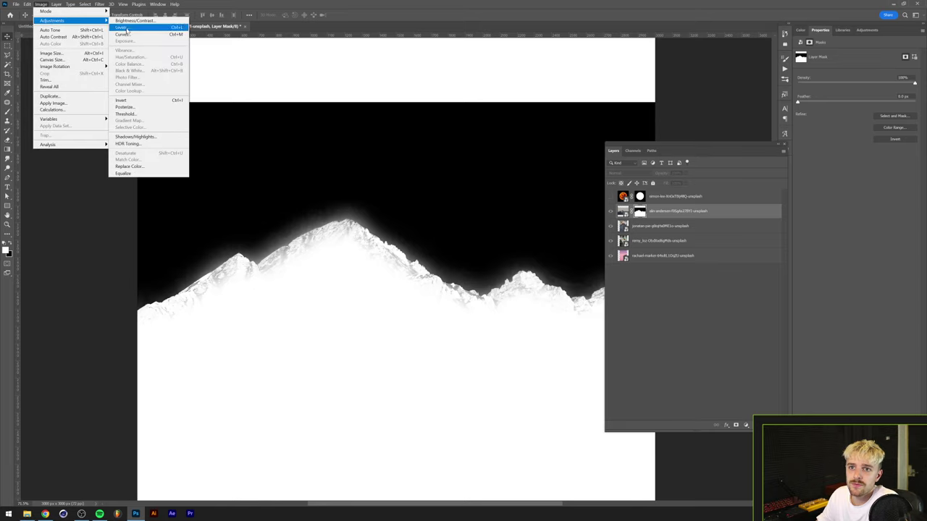
left_click(128, 28)
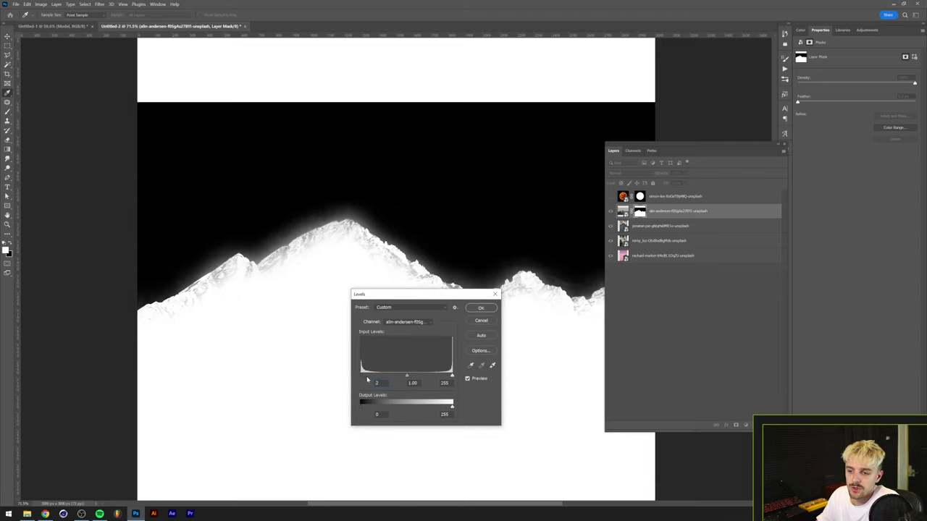
left_click_drag(360, 374, 383, 380)
left_click_drag(452, 375, 385, 378)
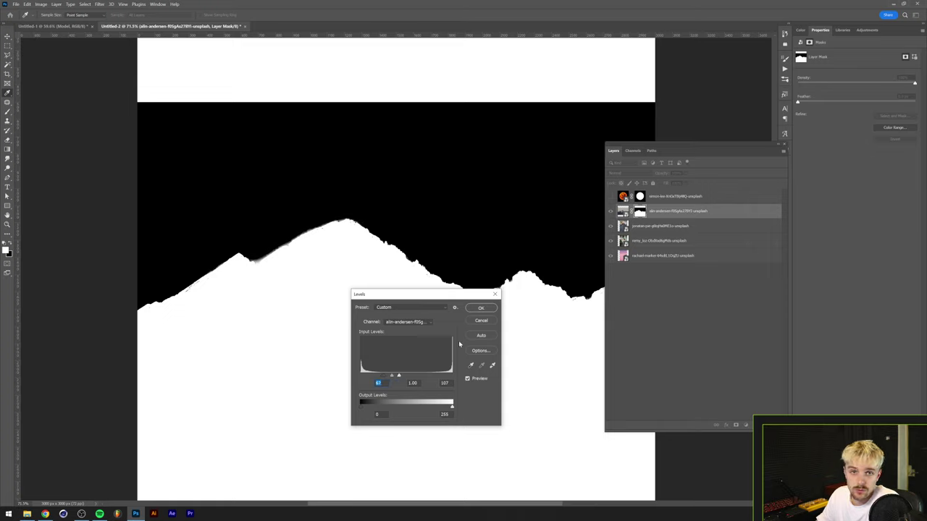
left_click(481, 308)
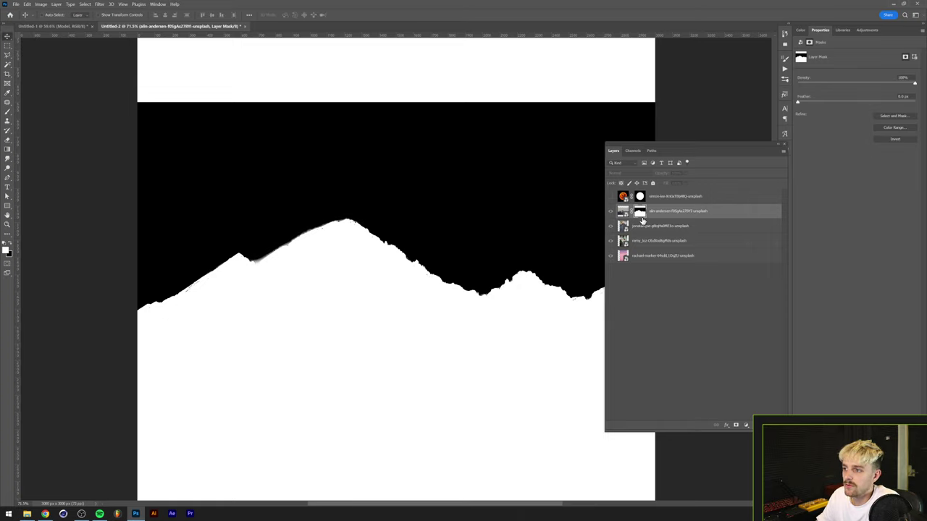
left_click(639, 211, "alt")
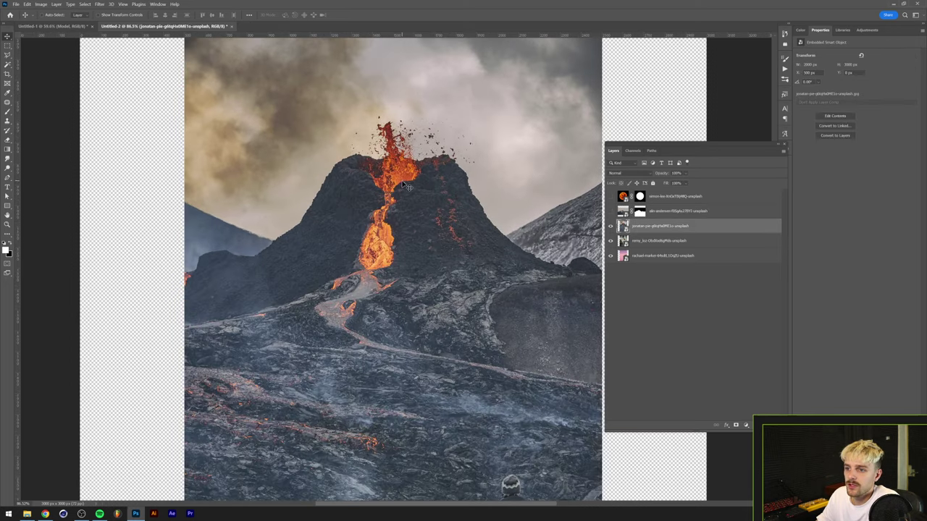
Select the volcano and the lava field below it in Select and Mask, leaving out the blue hill behind it
scroll(393, 269, "up", 1)
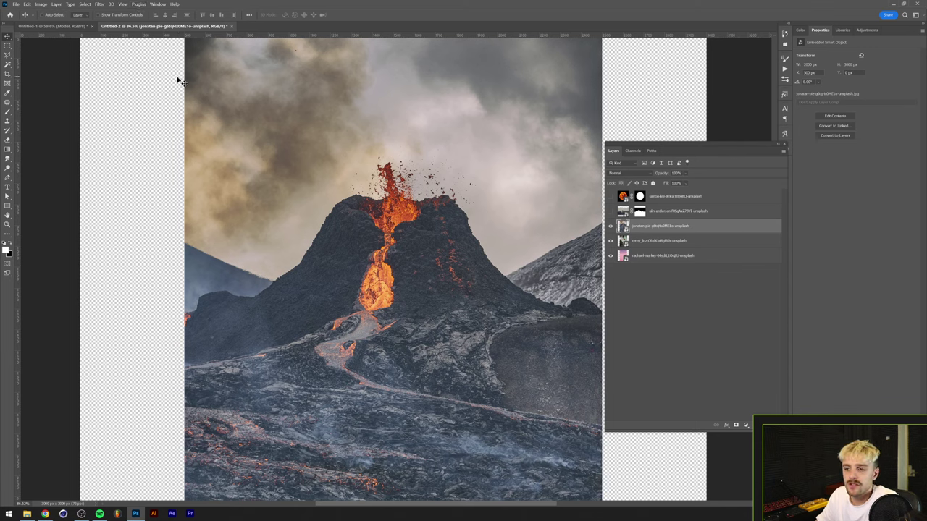
left_click(85, 4)
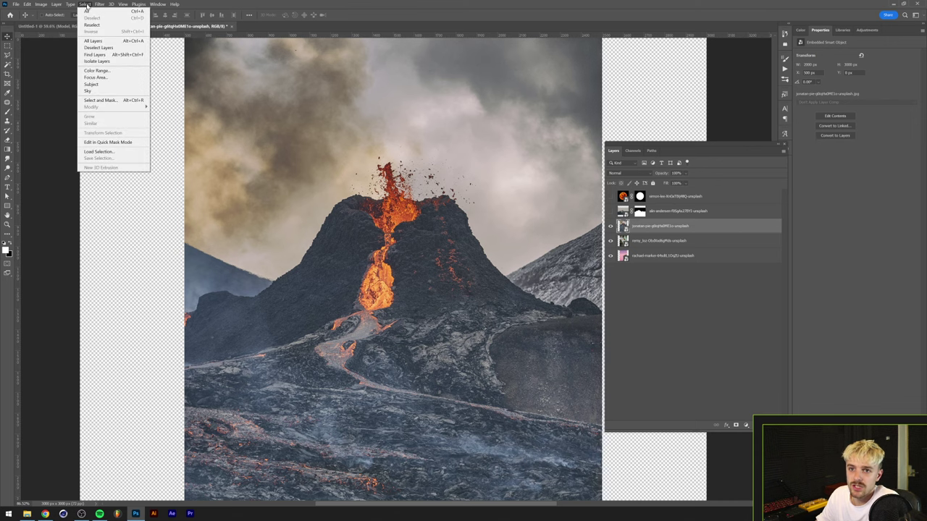
left_click(98, 100)
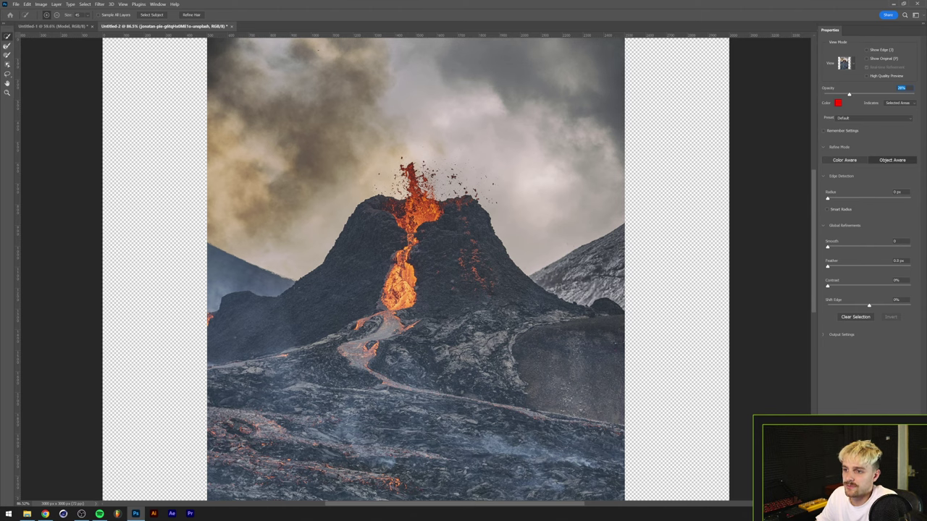
mouse_move(304, 297)
left_mouse_down()
mouse_move(372, 274)
mouse_move(420, 280)
mouse_move(485, 311)
left_mouse_up()
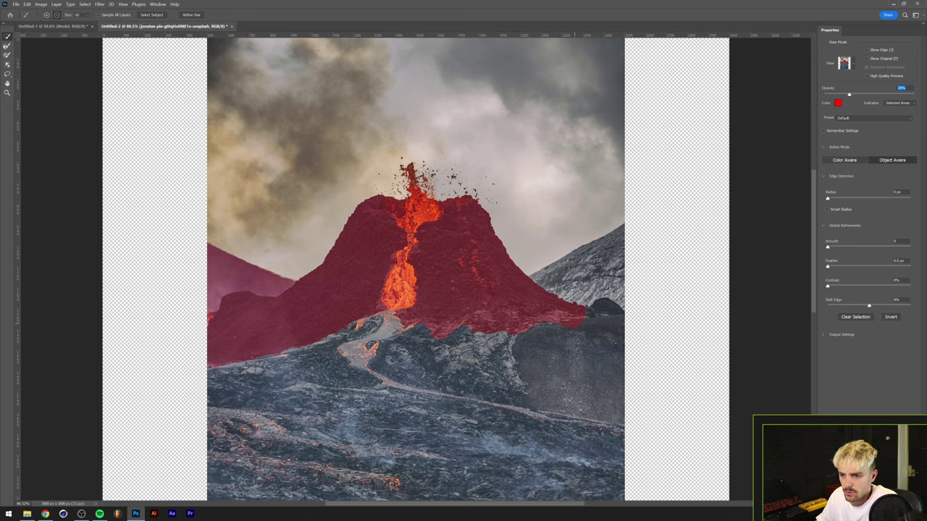
mouse_move(265, 362)
left_mouse_down()
mouse_move(376, 369)
mouse_move(270, 403)
mouse_move(390, 442)
mouse_move(251, 481)
left_mouse_up()
mouse_move(438, 474)
left_mouse_down()
mouse_move(526, 467)
mouse_move(566, 477)
left_mouse_up()
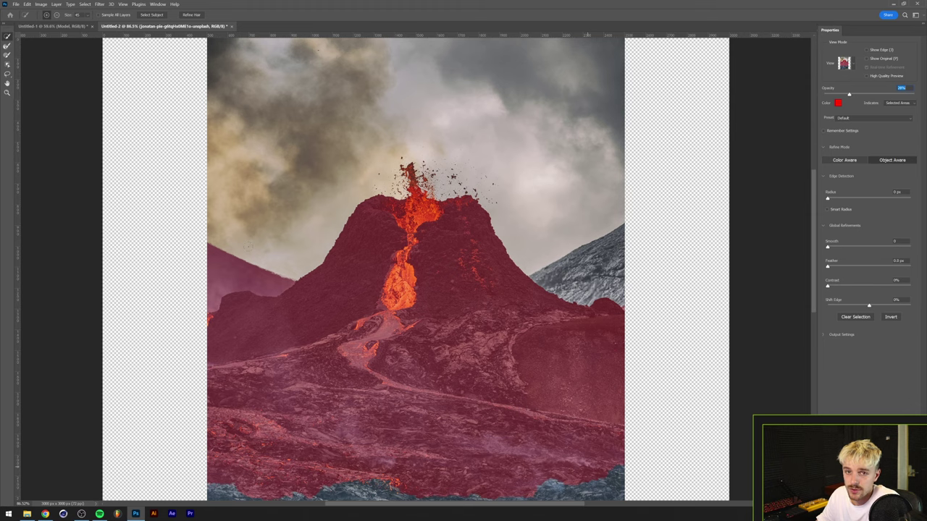
left_click(227, 276)
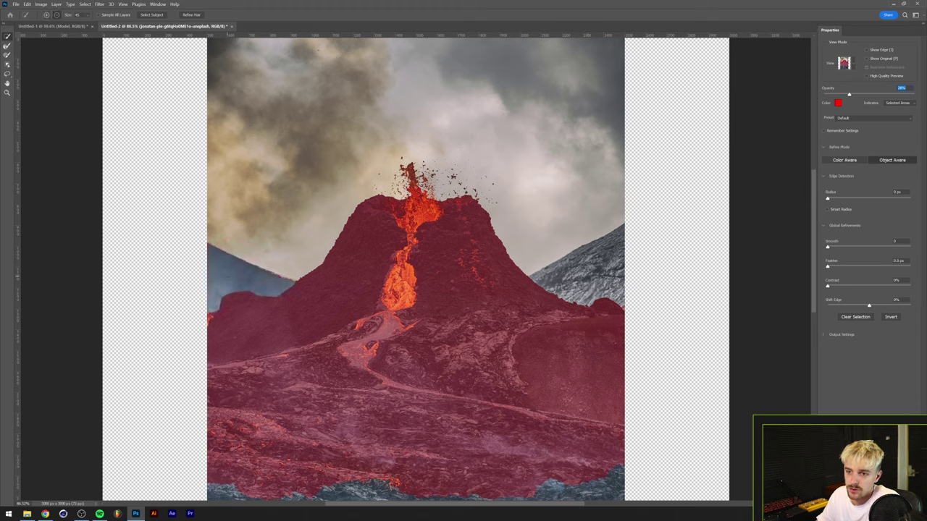
left_click(208, 244)
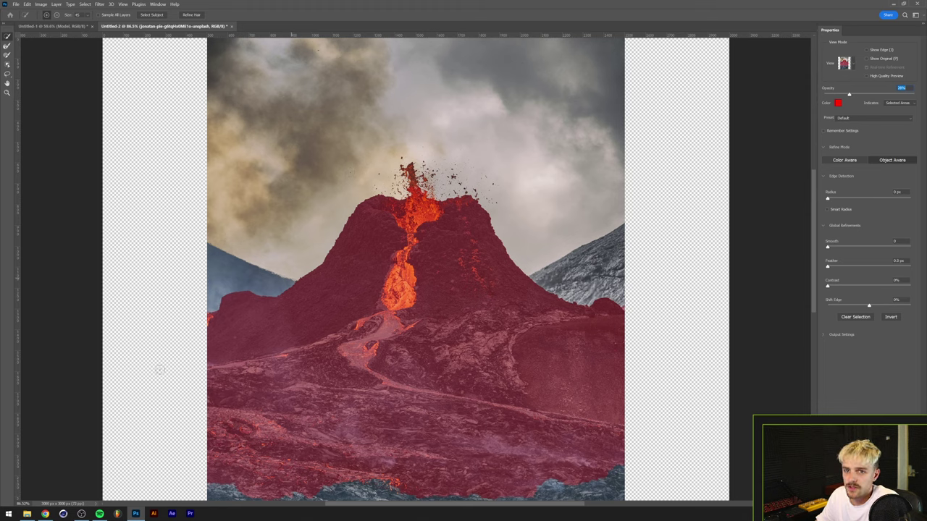
Preview the volcano selection in the On White view mode with the opacity raised to 84%
left_click(847, 64)
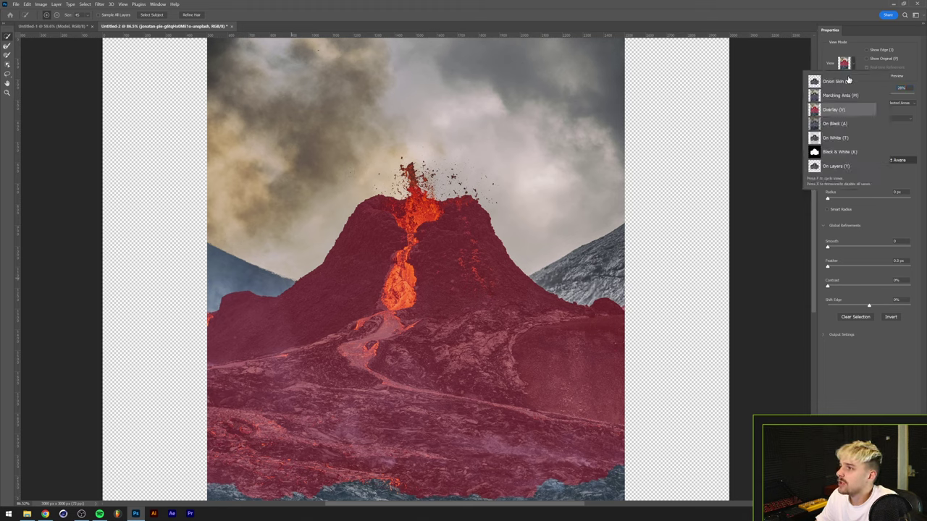
left_click(833, 125)
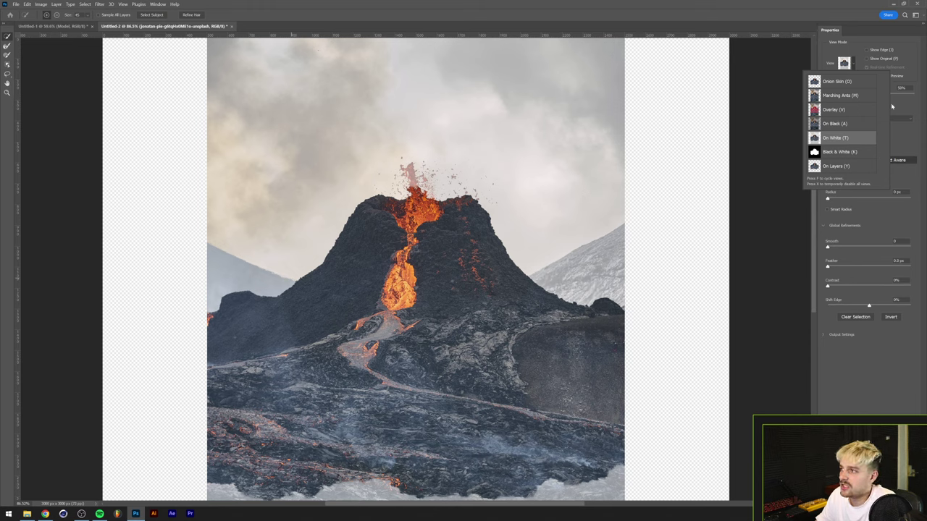
left_click(889, 103)
left_click_drag(868, 95, 899, 101)
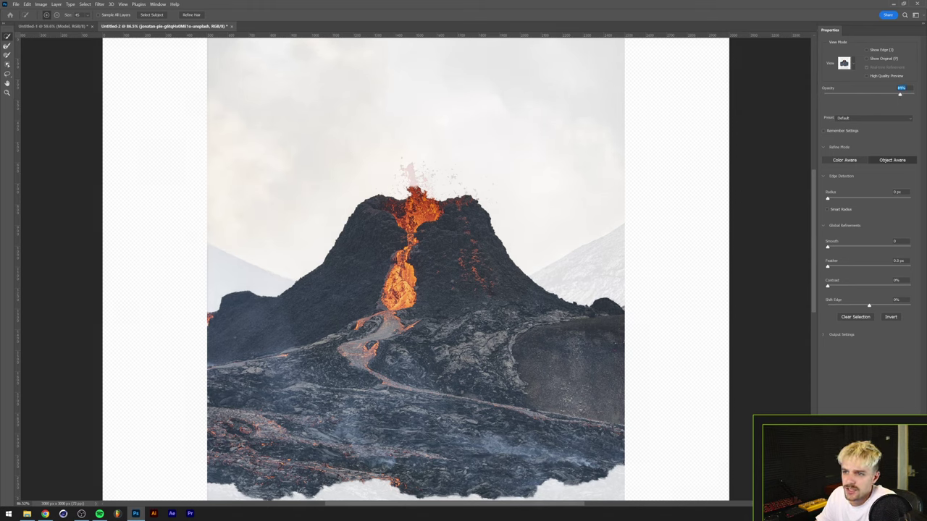
Add the lava spray above the crater to the selection, clean its sky remnants with the Refine Edge Brush, and apply the layer mask
mouse_move(401, 183)
left_mouse_down()
mouse_move(409, 173)
mouse_move(430, 187)
mouse_move(428, 171)
mouse_move(397, 187)
mouse_move(464, 189)
left_mouse_up()
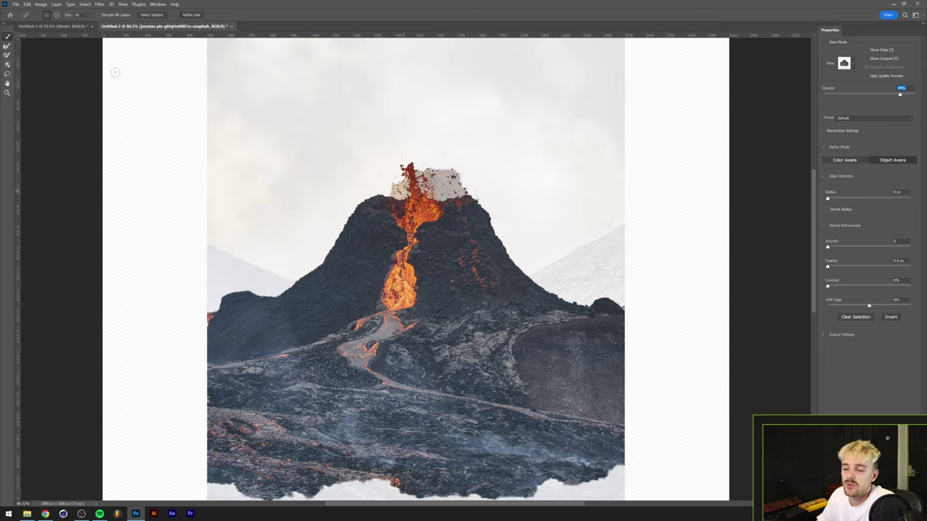
left_click(7, 47)
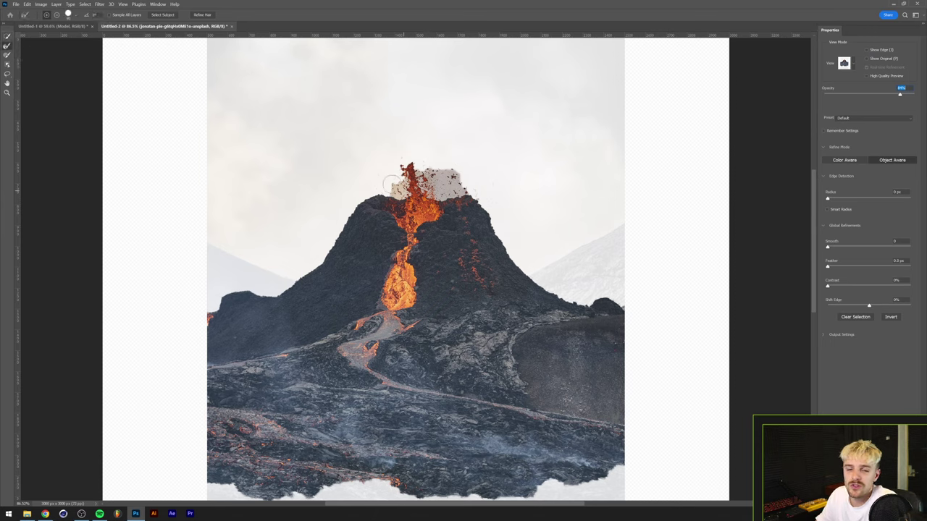
mouse_move(391, 186)
left_mouse_down()
mouse_move(456, 187)
mouse_move(446, 174)
mouse_move(412, 175)
left_mouse_up()
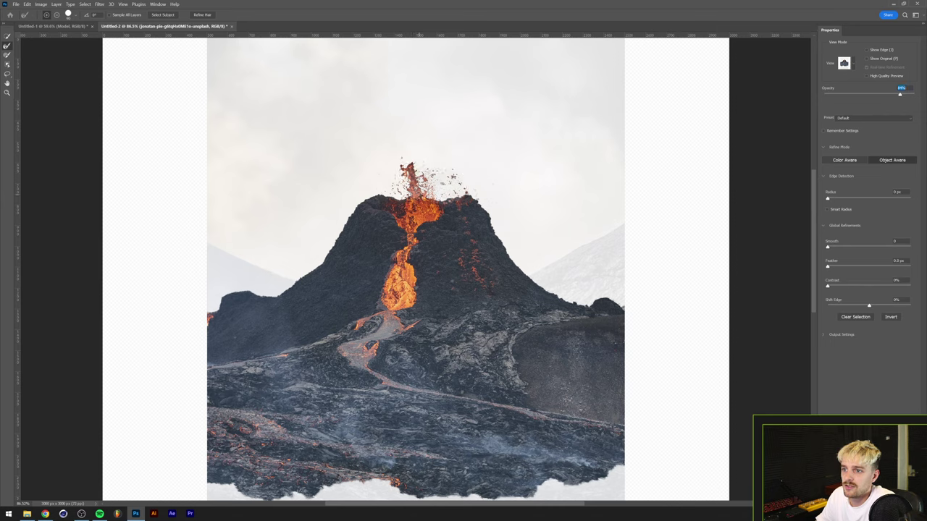
mouse_move(430, 190)
left_mouse_down()
mouse_move(410, 186)
mouse_move(407, 165)
left_mouse_up()
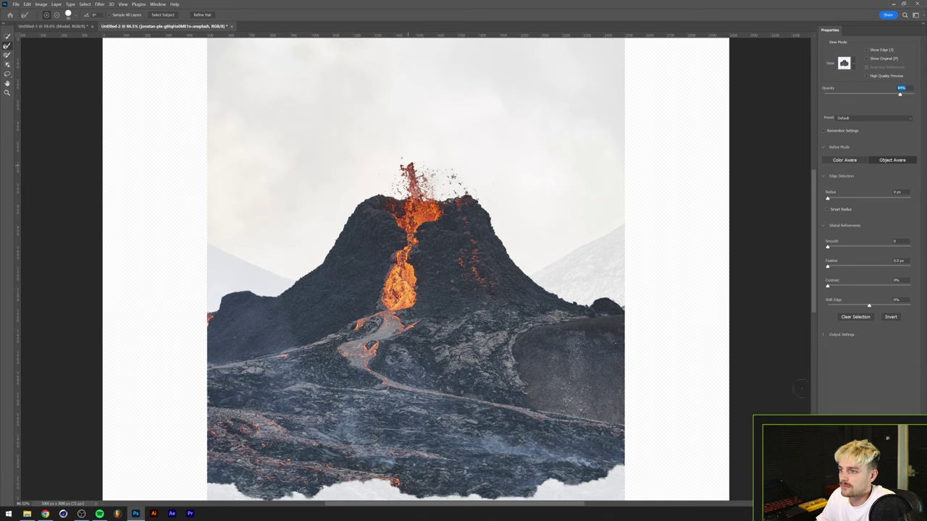
left_click(888, 497)
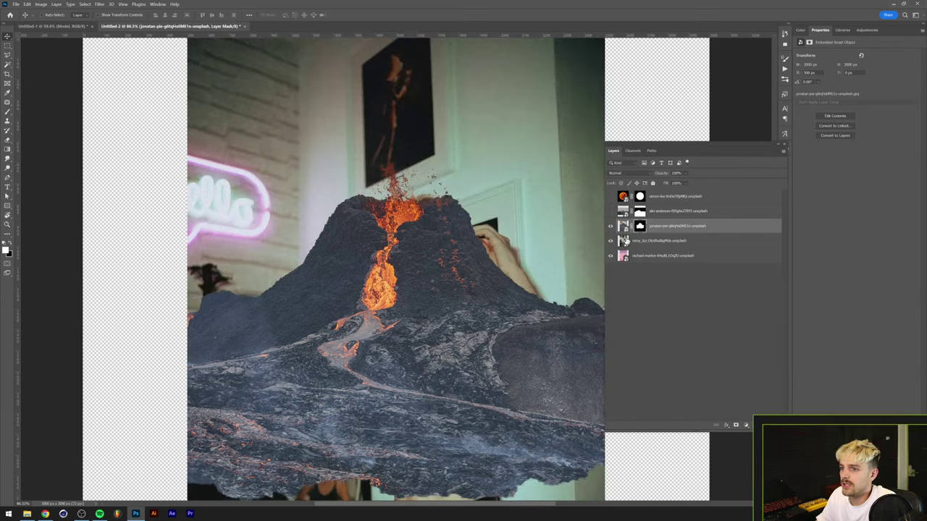
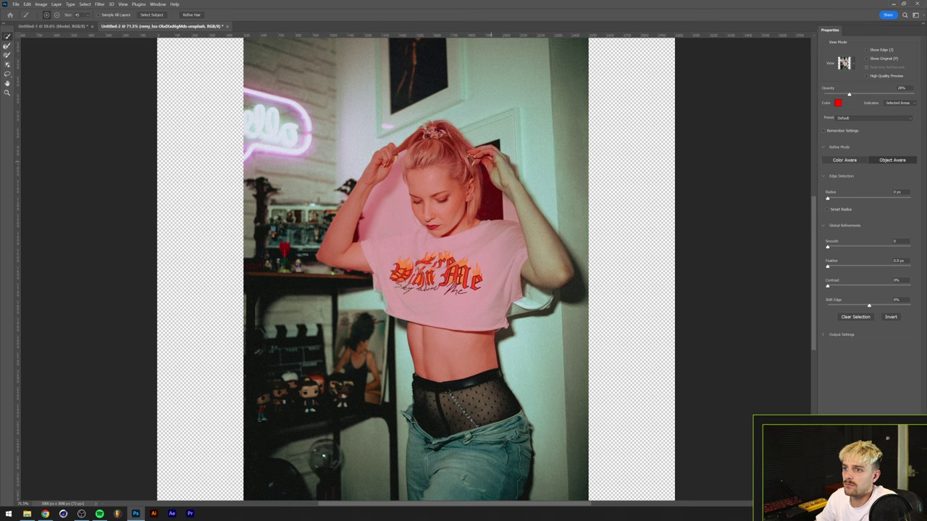
Refine the woman's selection to include her raised arm and hair but exclude the background gaps between her arms and head
left_click(497, 209, "alt")
left_click_drag(511, 166, 522, 178, "alt")
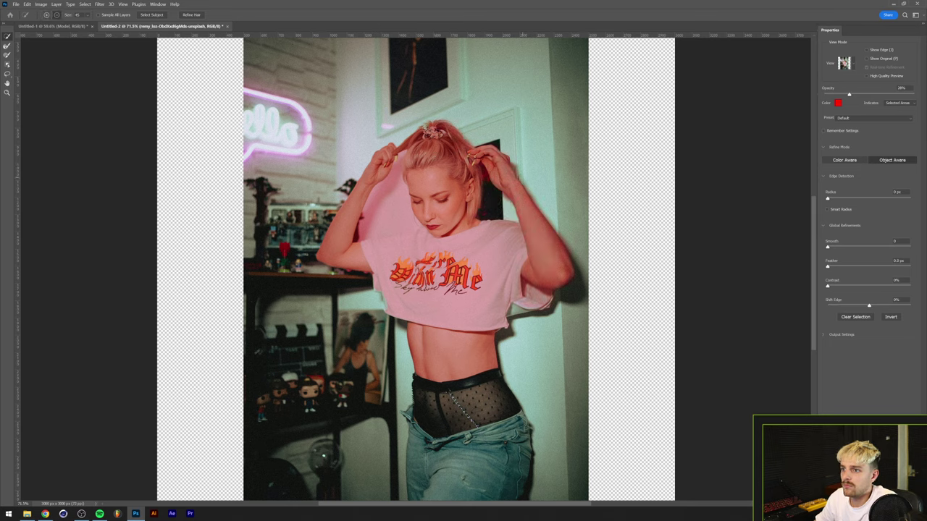
mouse_move(369, 231)
left_mouse_down("alt")
mouse_move(373, 212)
mouse_move(398, 230)
left_mouse_up("alt")
left_click(404, 165, "alt")
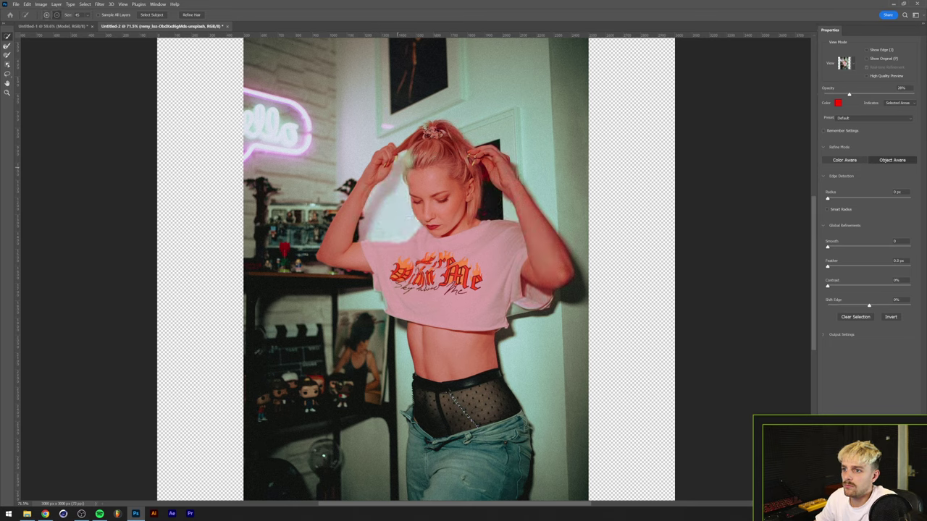
mouse_move(408, 171)
left_mouse_down()
mouse_move(405, 158)
mouse_move(407, 165)
left_mouse_up()
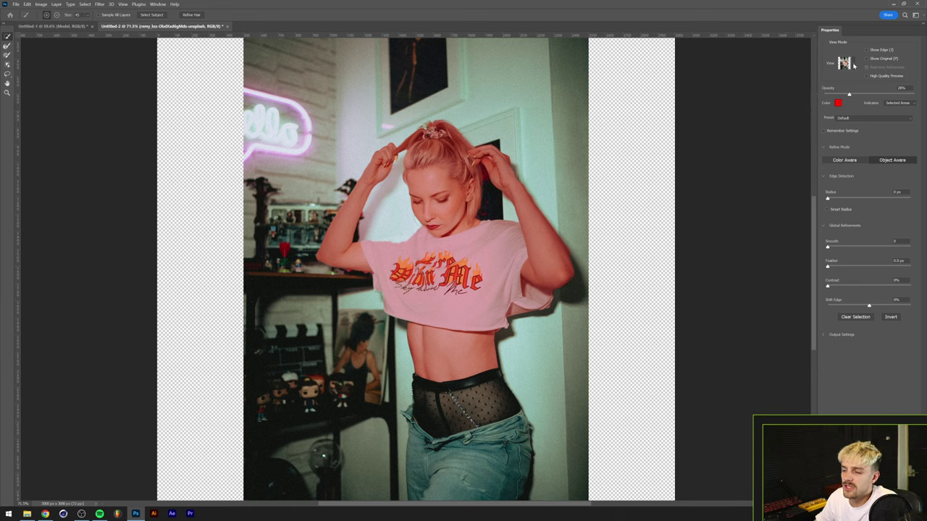
Remove the stray hanger from the woman's selection using the On Black preview at 90% opacity, and apply the layer mask
left_click(848, 64)
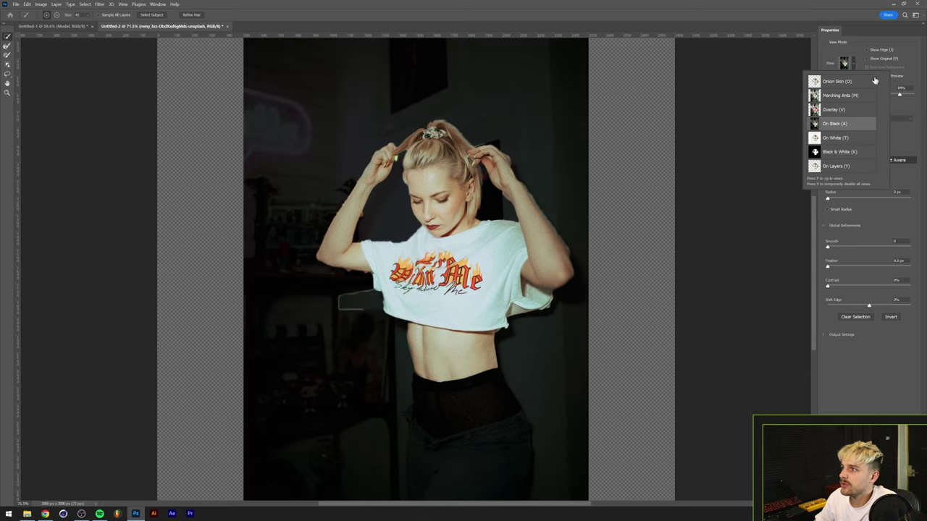
left_click_drag(899, 95, 905, 96)
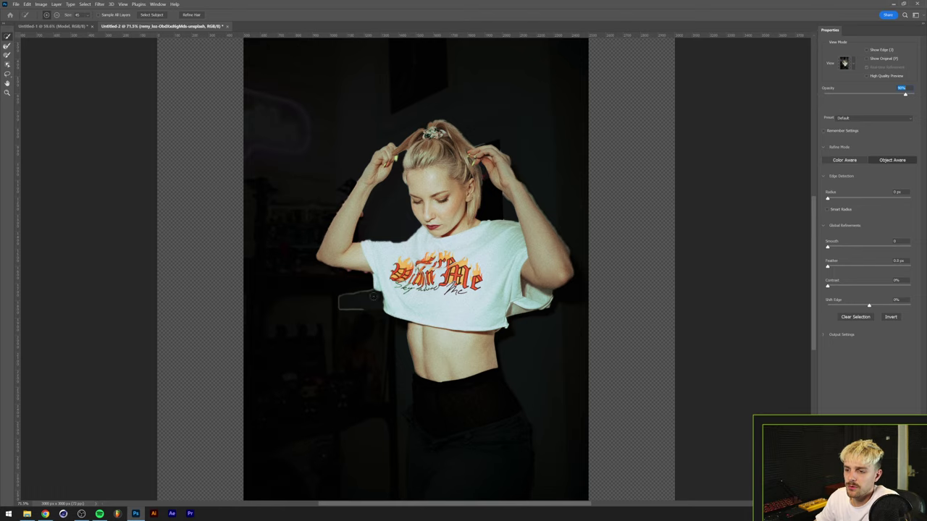
mouse_move(353, 293)
left_mouse_down("alt")
mouse_move(354, 312)
mouse_move(340, 303)
mouse_move(355, 291)
left_mouse_up("alt")
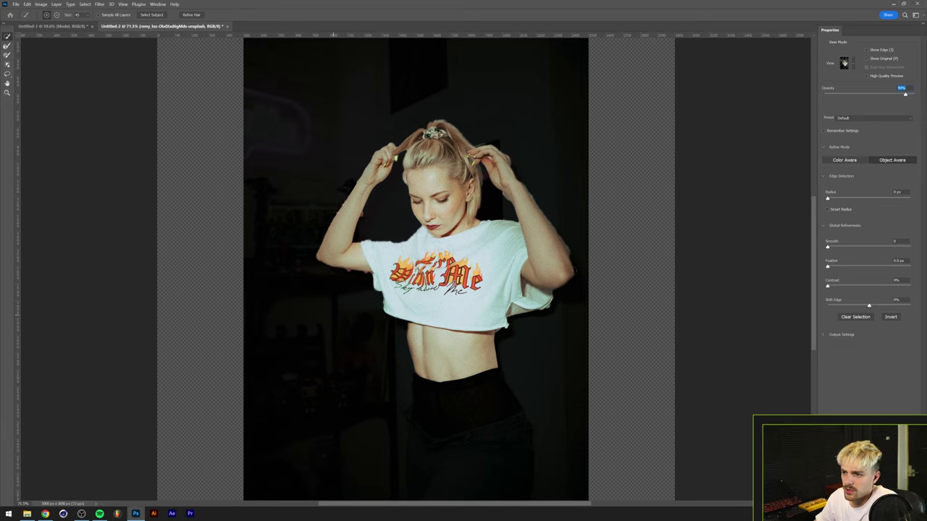
key("Return")
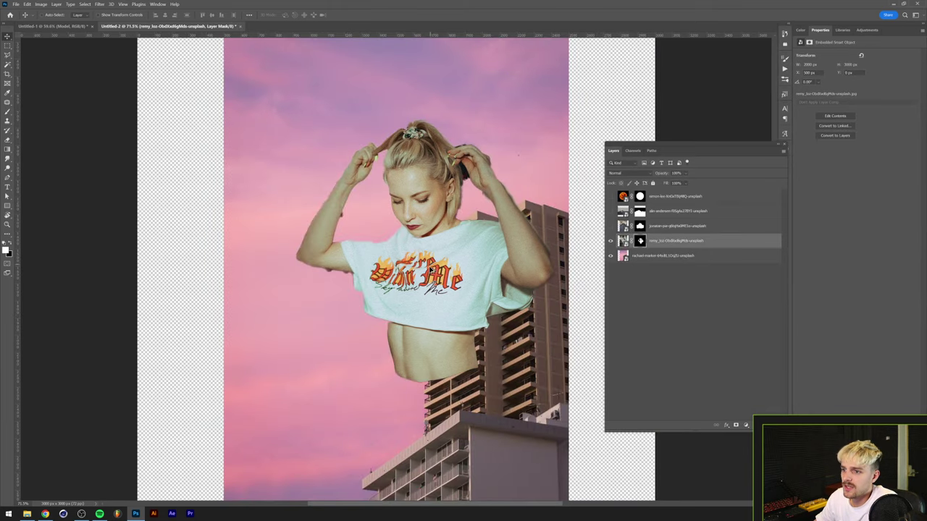
Start a Pen tool path at the woman's bare waist, curving up along her side to the shirt hem
scroll(428, 269, "up", 3)
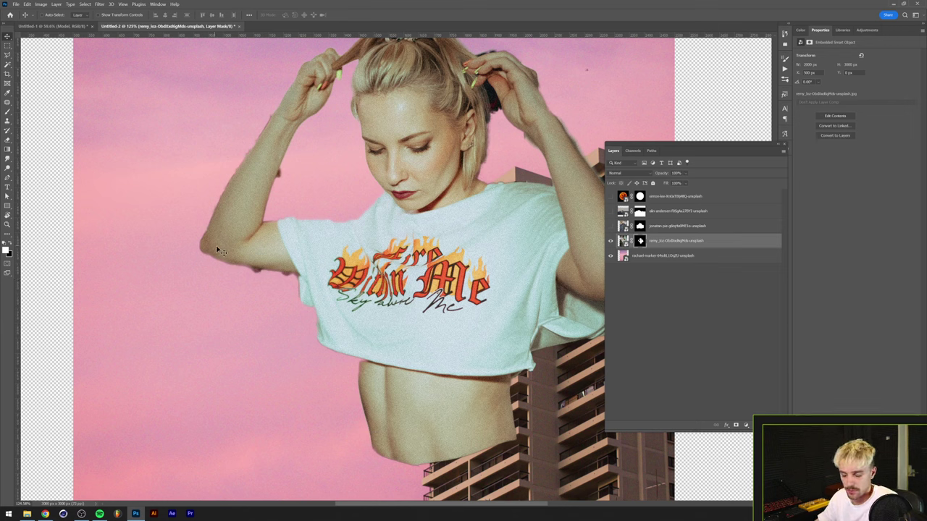
key("p")
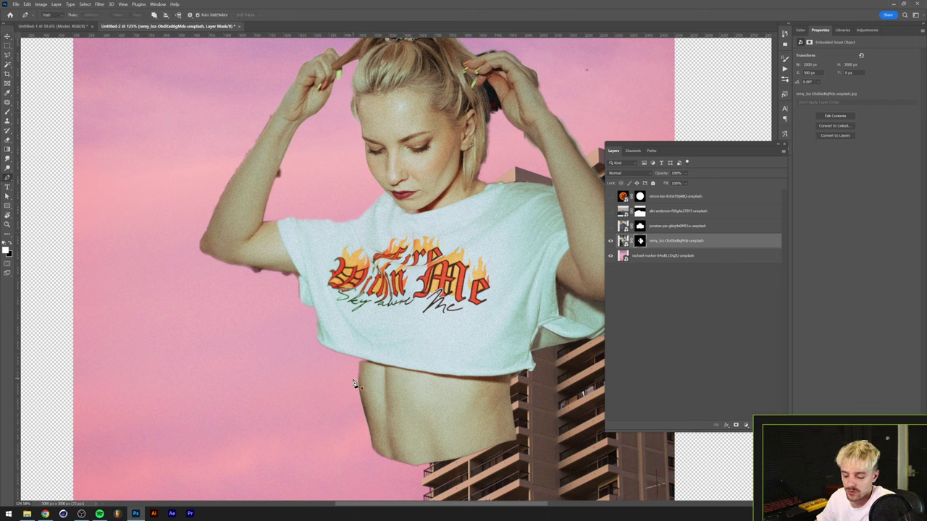
scroll(354, 388, "up", 3)
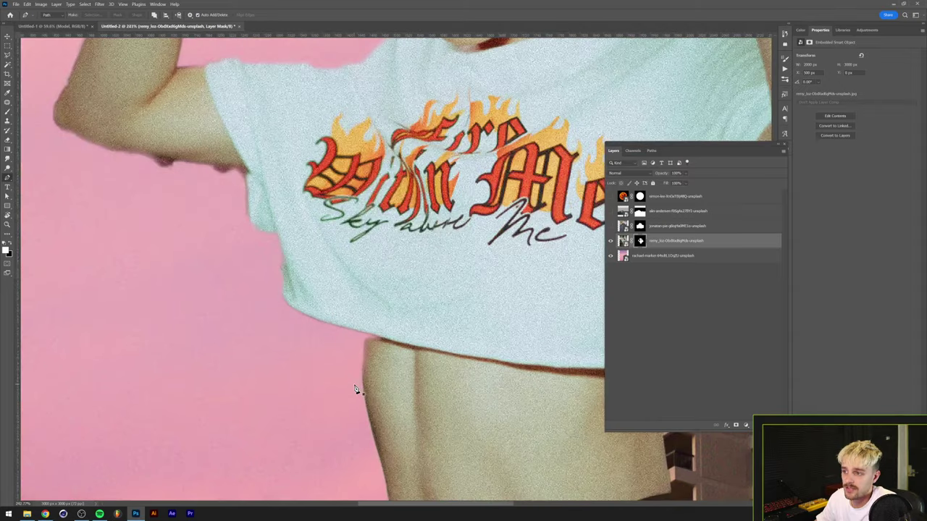
scroll(355, 388, "up", 2)
left_click_drag(367, 381, 365, 349)
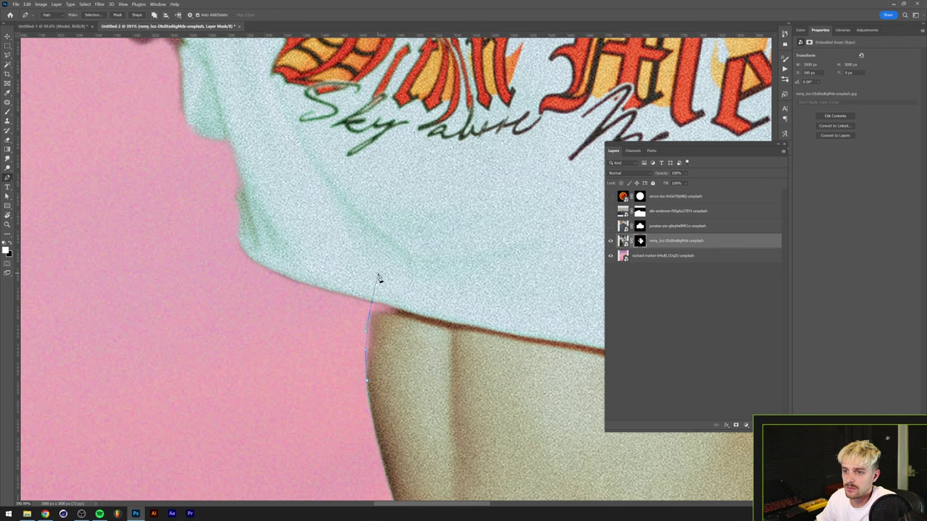
left_click_drag(379, 275, 370, 301)
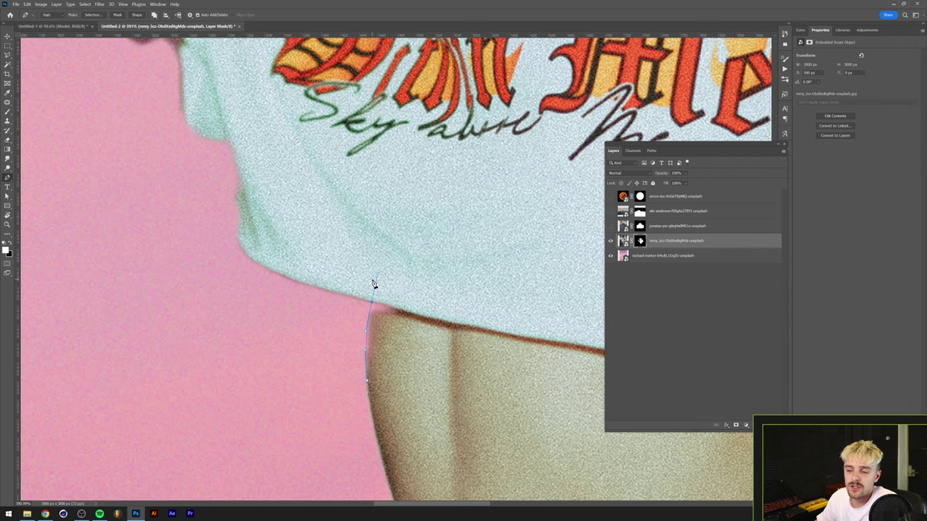
Disable the woman's layer mask so the original photo can be traced
scroll(374, 282, "up", 3)
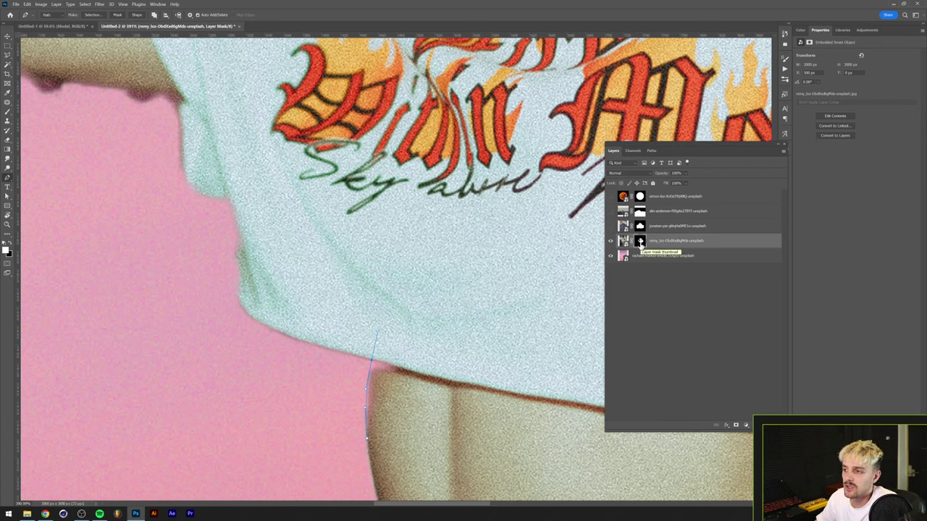
right_click(640, 244)
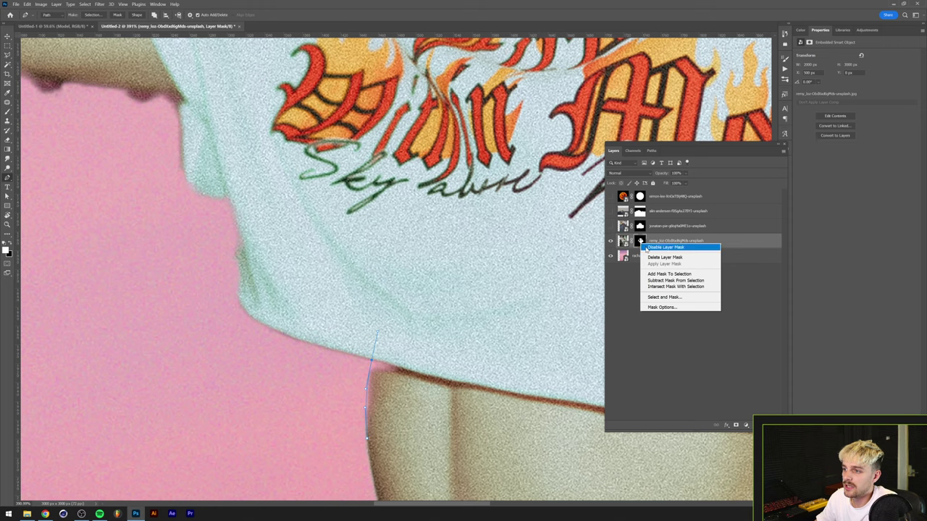
left_click(646, 248)
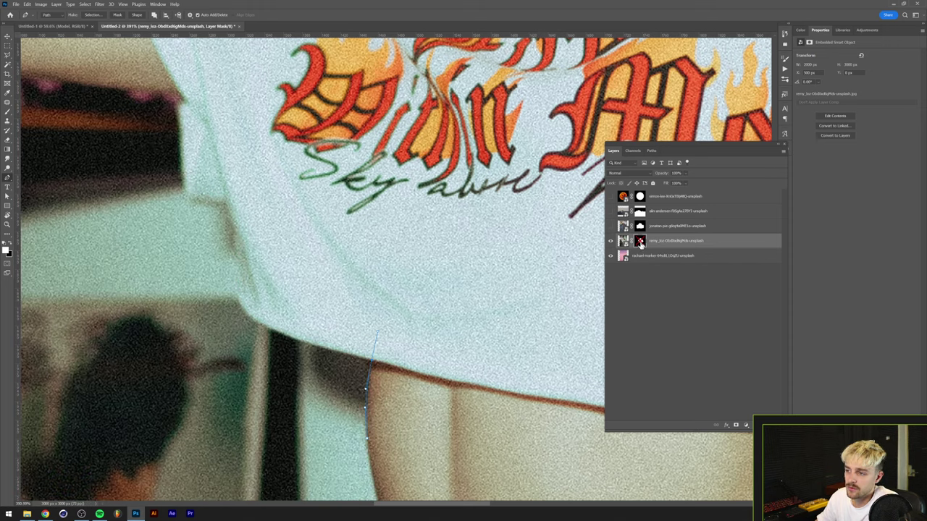
left_click(640, 244, "shift")
left_click(640, 244, "shift")
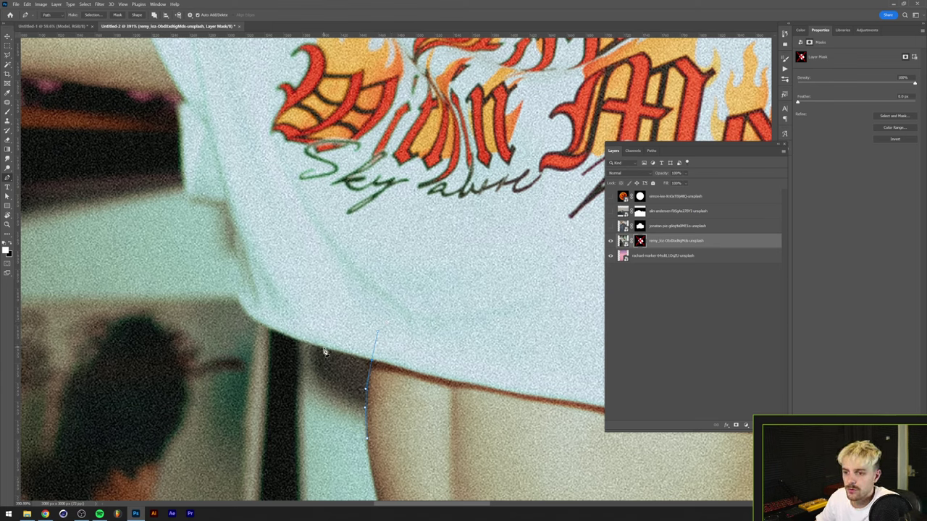
Continue the Pen tool path along the shirt's lower hem and around its outer corner with curved anchor points
left_click_drag(333, 352, 298, 345)
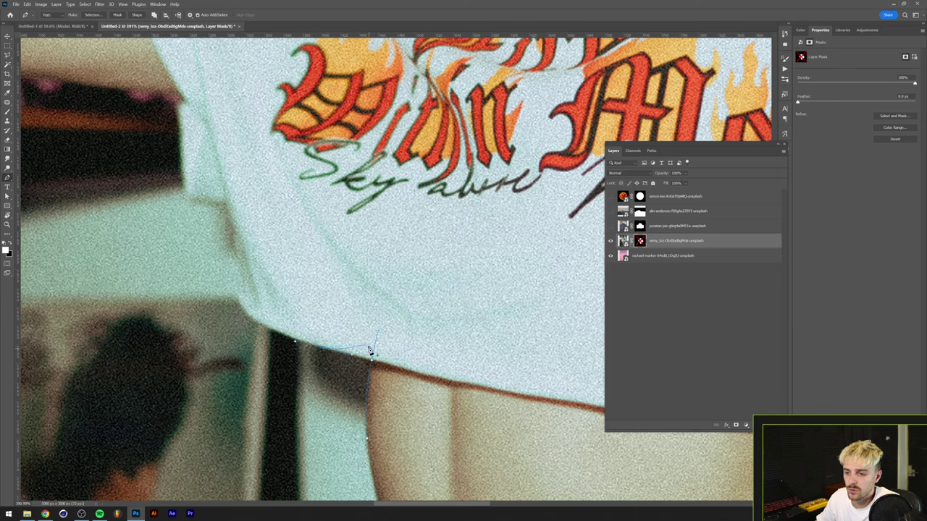
key("ctrl+z")
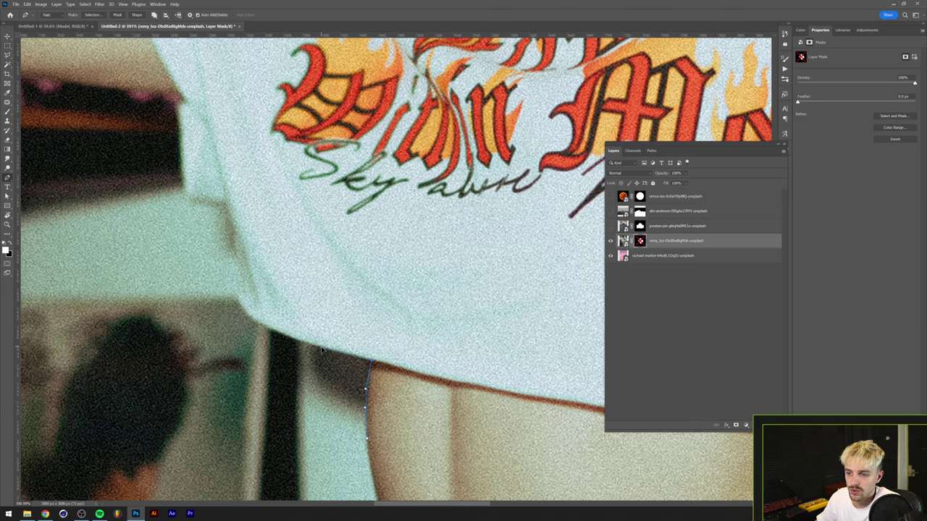
left_click(235, 293)
left_click_drag(235, 292, 231, 277)
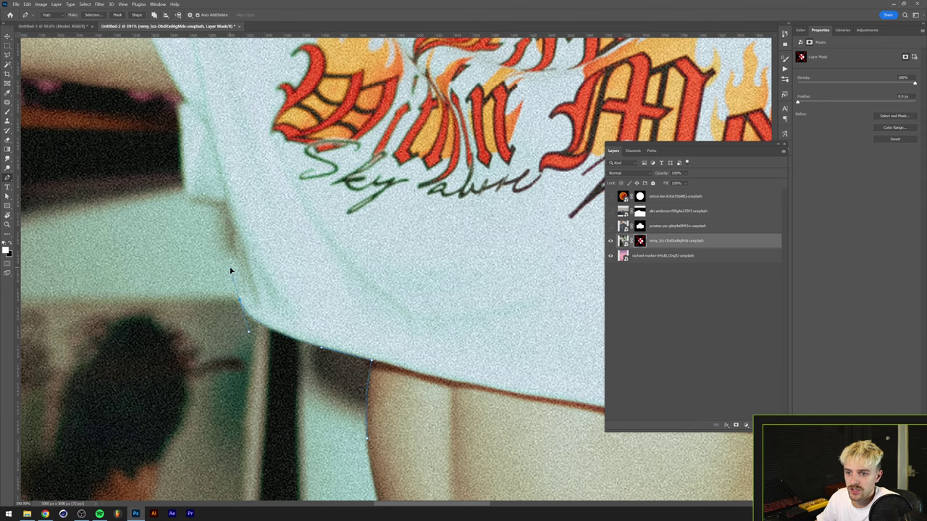
scroll(226, 260, "up", 2)
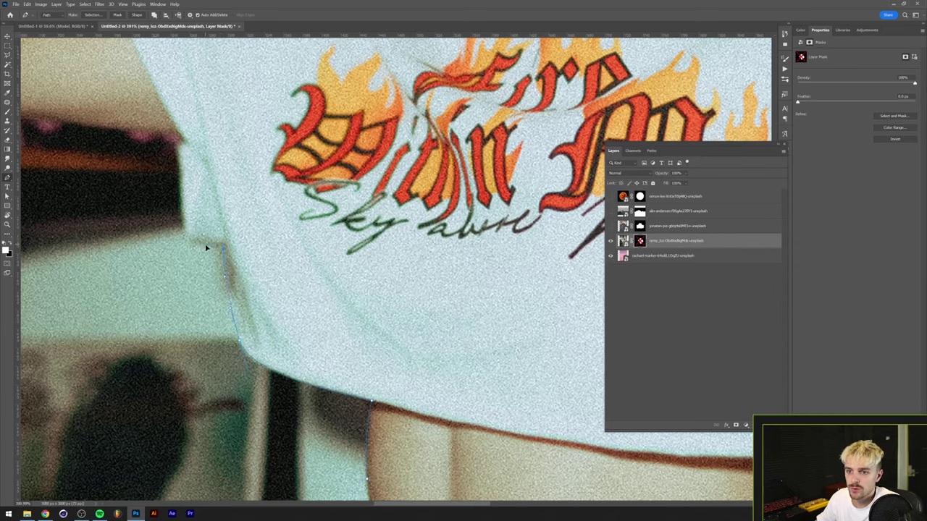
Extend the path up around the loose fold on the shirt's side to the underarm
left_click_drag(184, 216, 181, 193)
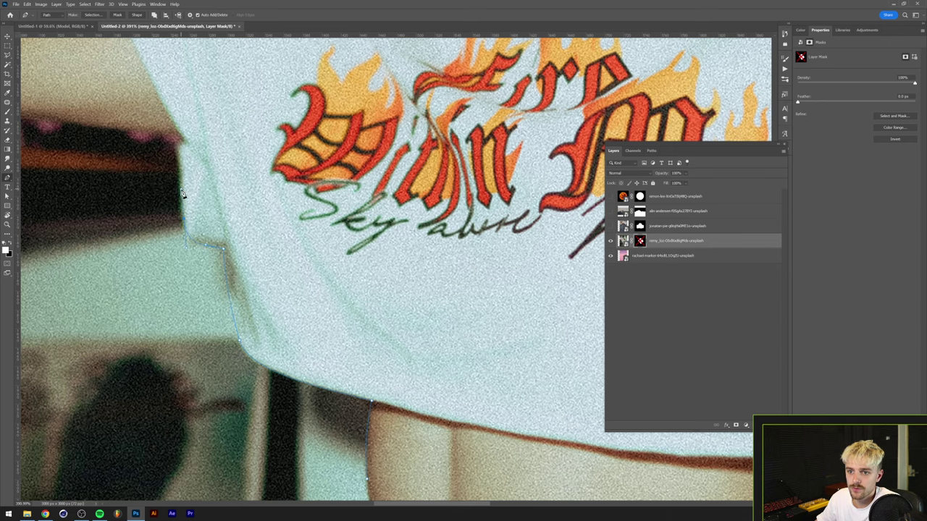
scroll(181, 192, "up", 3)
left_click_drag(183, 231, 176, 212)
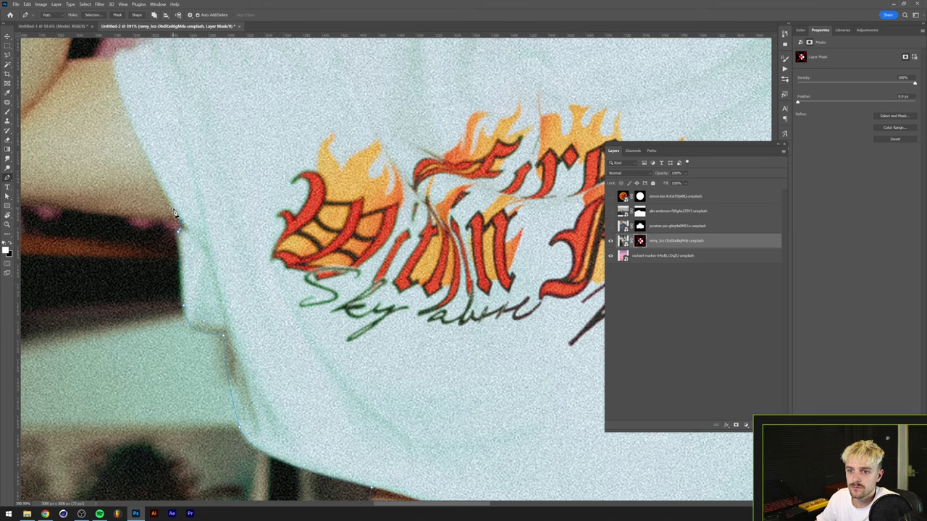
scroll(168, 199, "down", 2)
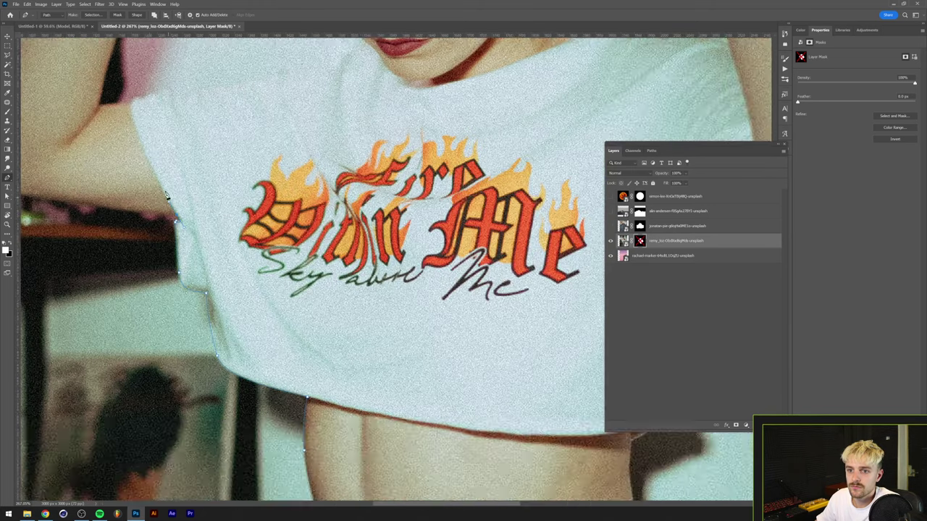
Trace the path along the underside of the raised upper arm and around the tip of the elbow
scroll(168, 197, "down", 3)
scroll(241, 262, "up", 3)
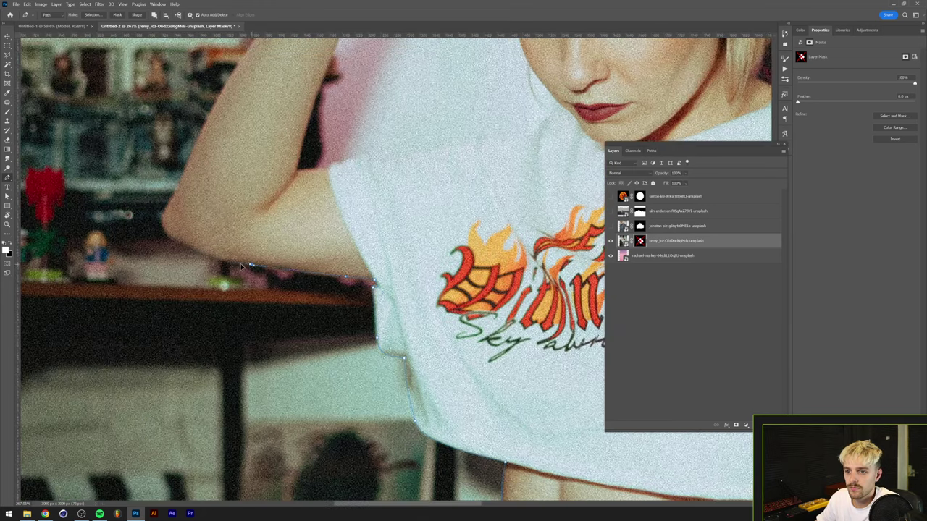
left_click(196, 252)
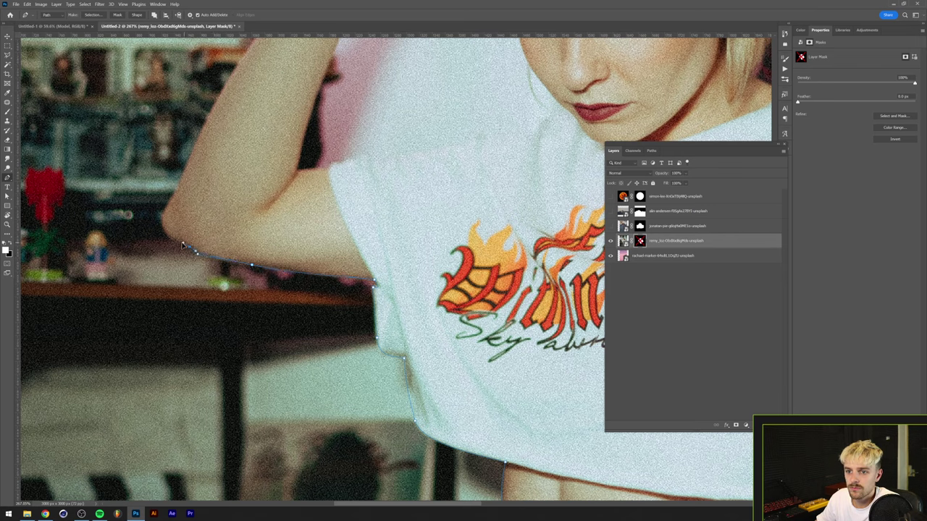
key("ctrl+z")
key("ctrl+z")
left_click_drag(257, 267, 235, 263)
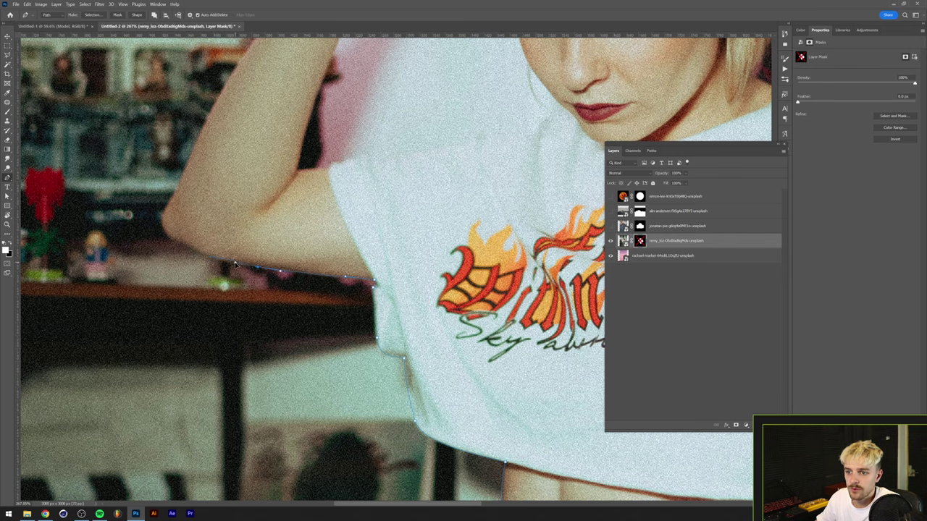
left_click(193, 250)
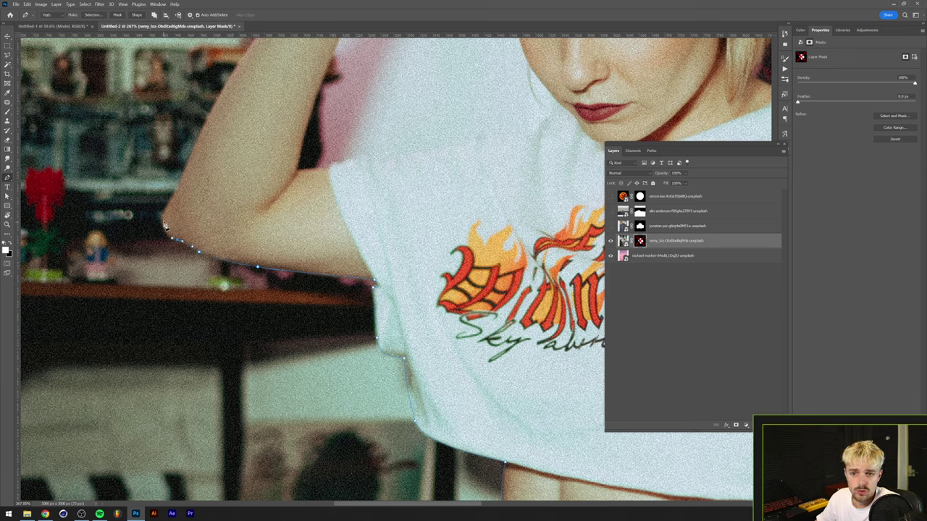
left_click_drag(163, 216, 222, 280)
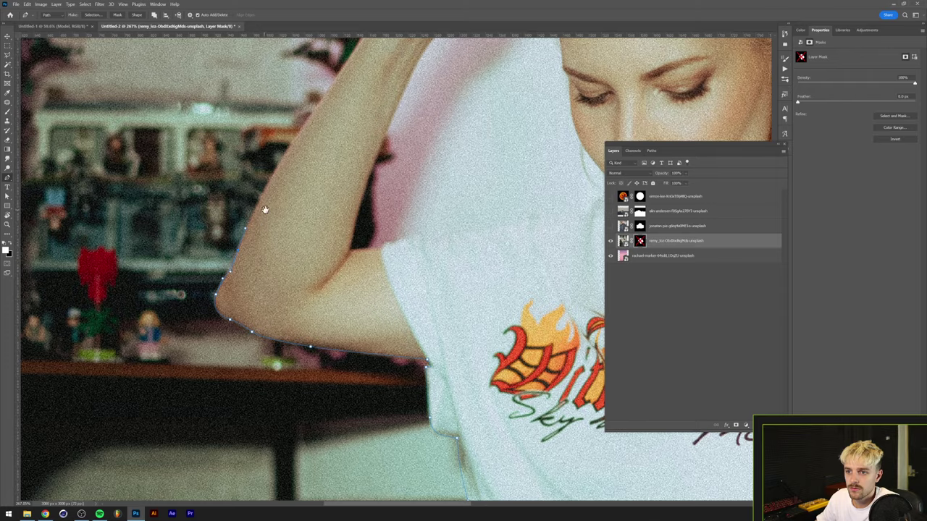
Trace the outer edge of the forearm up to the wrist, briefly enabling the layer mask to compare its edge
left_click_drag(264, 210, 225, 299)
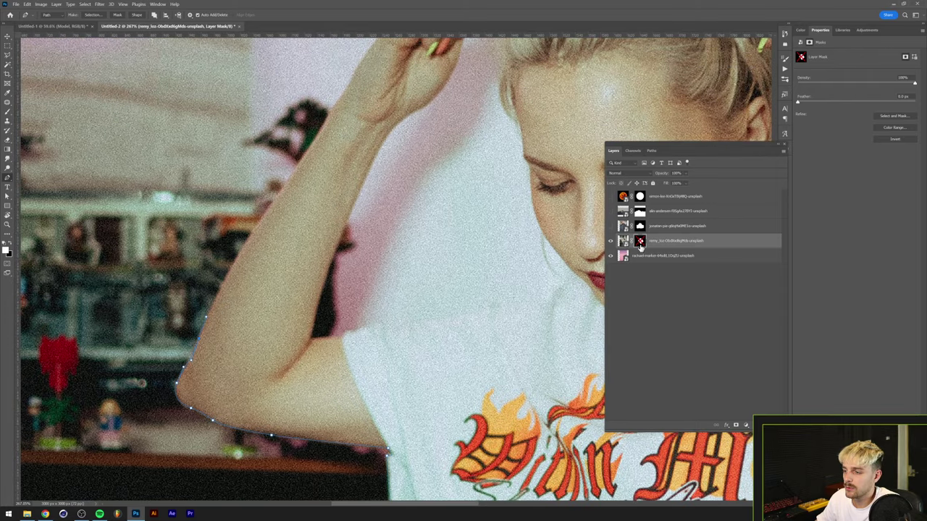
left_click(640, 243, "shift")
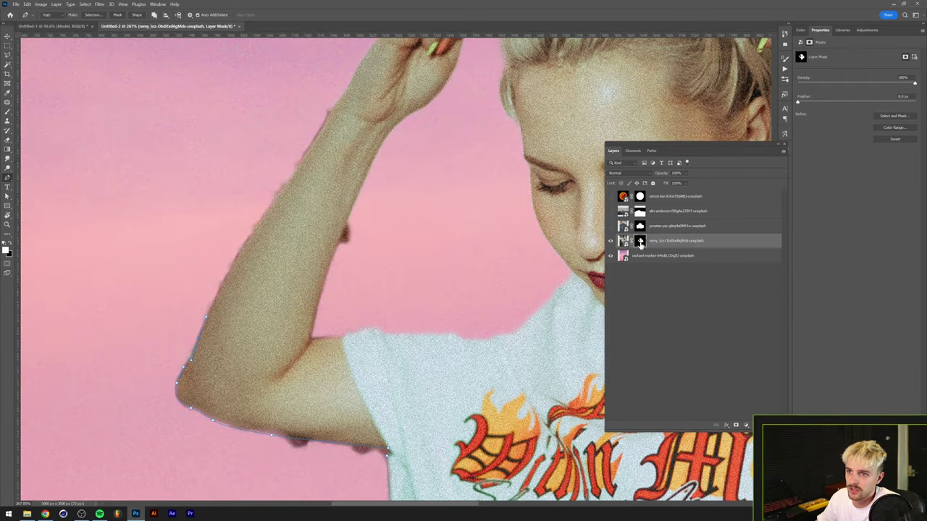
scroll(567, 251, "up", 3)
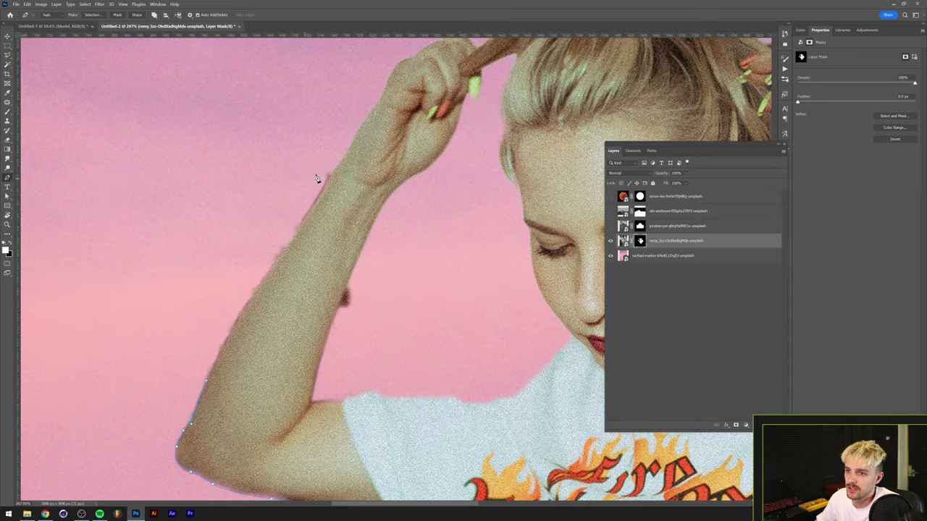
left_click(640, 242, "shift")
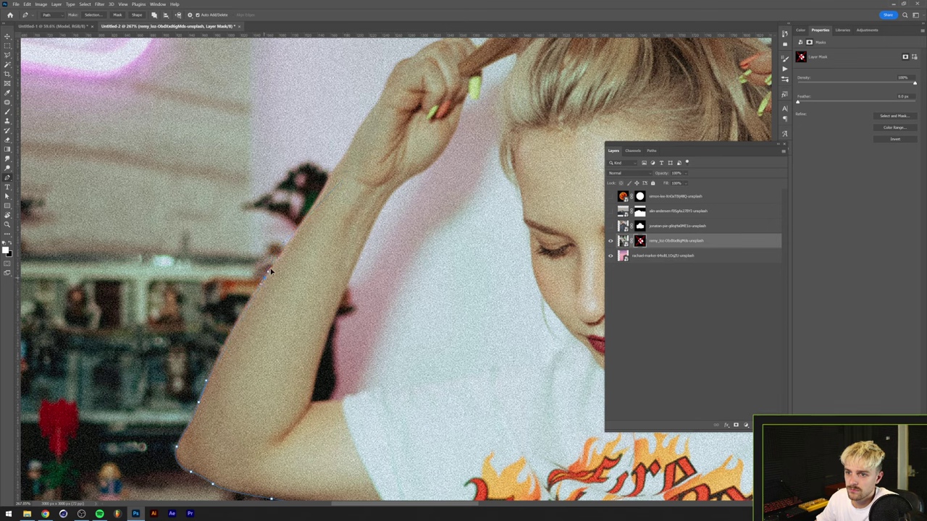
left_click_drag(291, 240, 291, 238)
left_click_drag(325, 185, 343, 163)
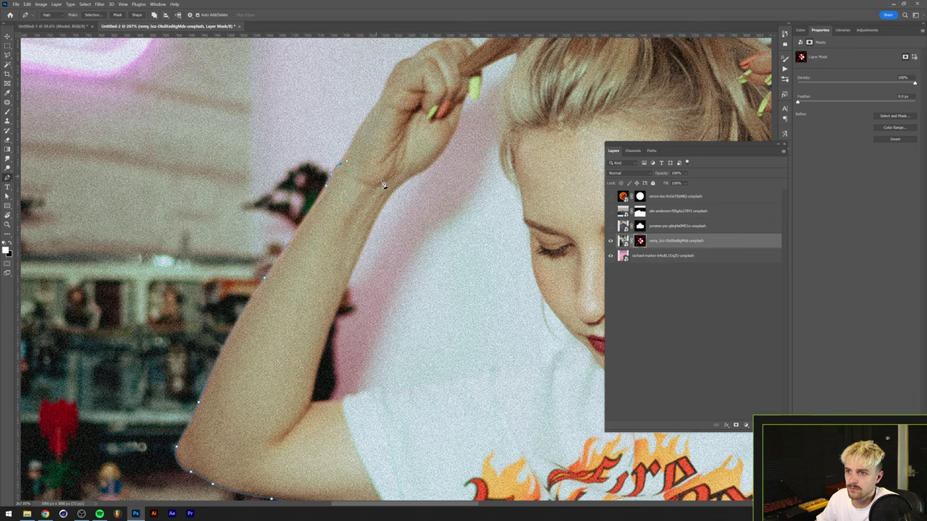
Carry the path across the wrist and down the inner forearm to the crook of the elbow
left_click(406, 179)
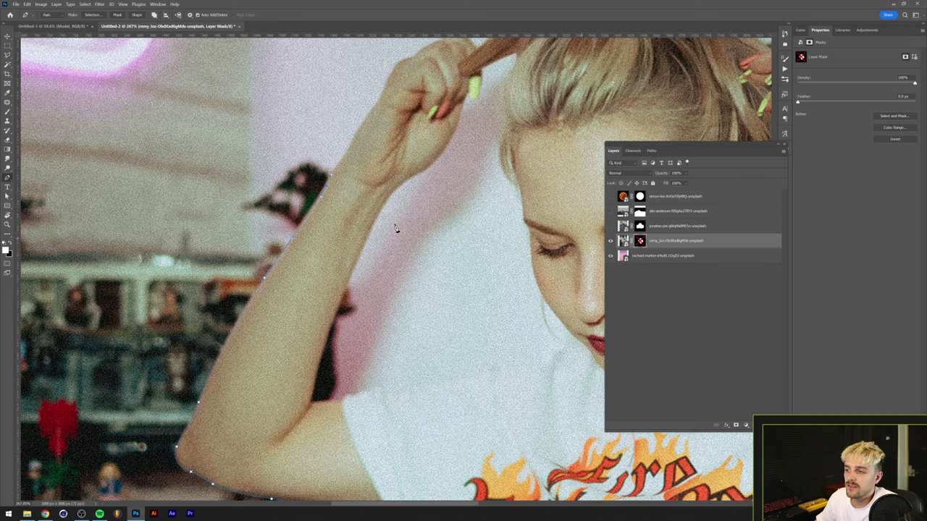
left_click(641, 242, "shift")
left_click(641, 243, "shift")
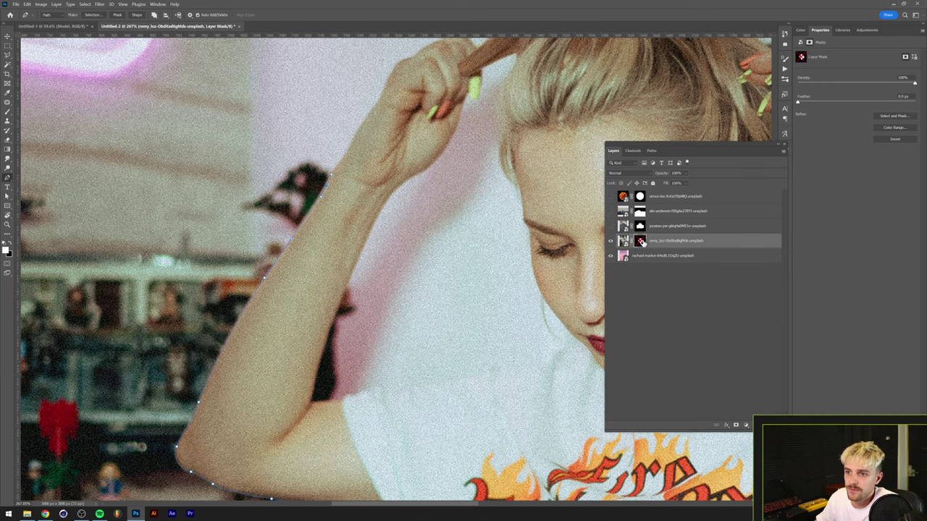
left_click(341, 158)
left_click_drag(347, 156, 365, 156)
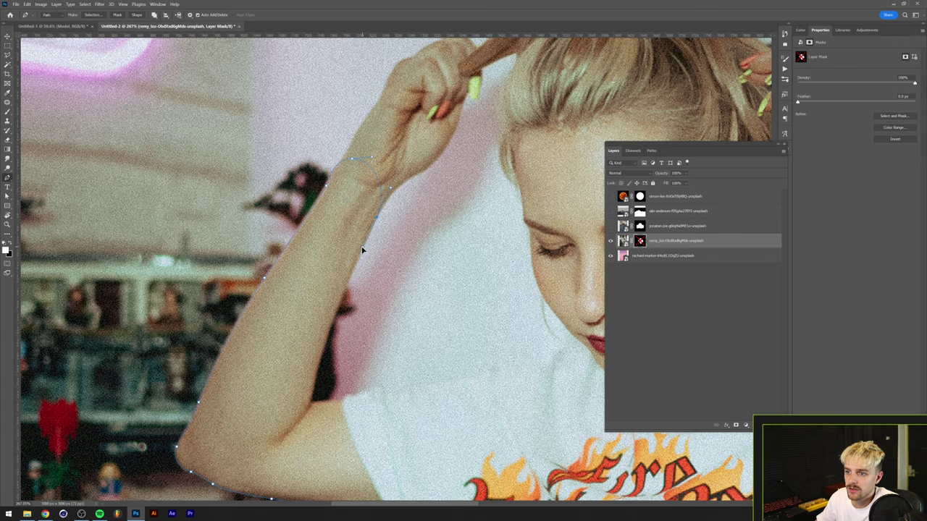
left_click(640, 241, "shift")
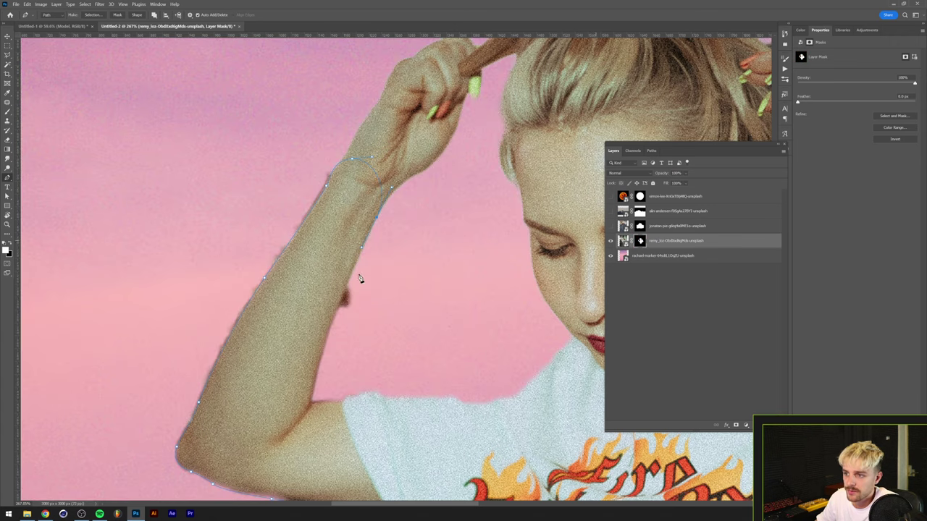
left_click(323, 346)
left_click_drag(318, 368, 345, 354)
Trace the shirt's true shoulder edge from the elbow crook to the chin on the unmasked photo, and re-enable the mask
left_click(637, 240, "shift")
left_click(637, 240, "shift")
scroll(428, 329, "up", 4)
left_click_drag(427, 330, 339, 300)
left_click_drag(257, 325, 388, 301)
left_click(640, 240, "shift")
left_click_drag(435, 295, 416, 296)
left_click_drag(442, 286, 450, 279)
left_click_drag(472, 266, 484, 264)
left_click(507, 257)
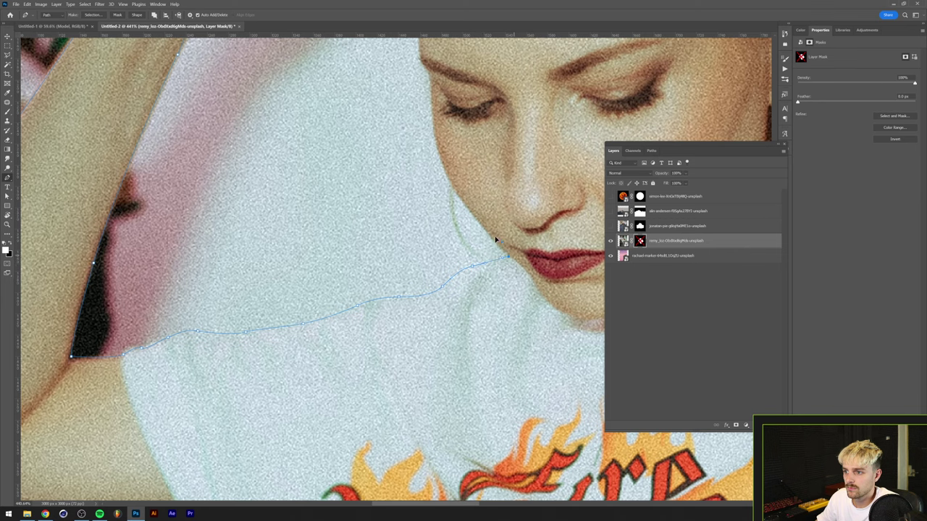
left_click(639, 242, "shift")
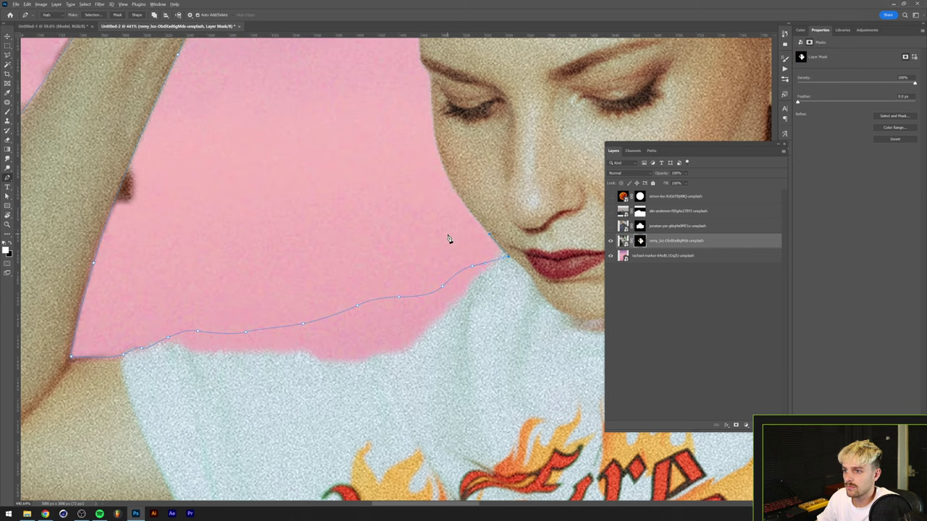
Run the path roughly across the neck and the opposite shoulder, inside the woman's body, to the other raised arm
scroll(461, 238, "down", 3)
left_click_drag(480, 214, 213, 266)
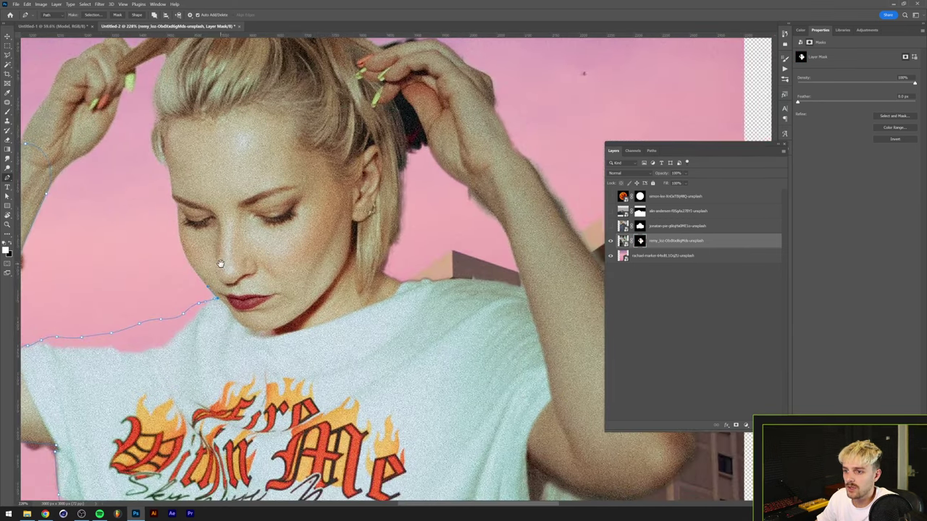
scroll(250, 254, "down", 1)
scroll(280, 238, "right", 5)
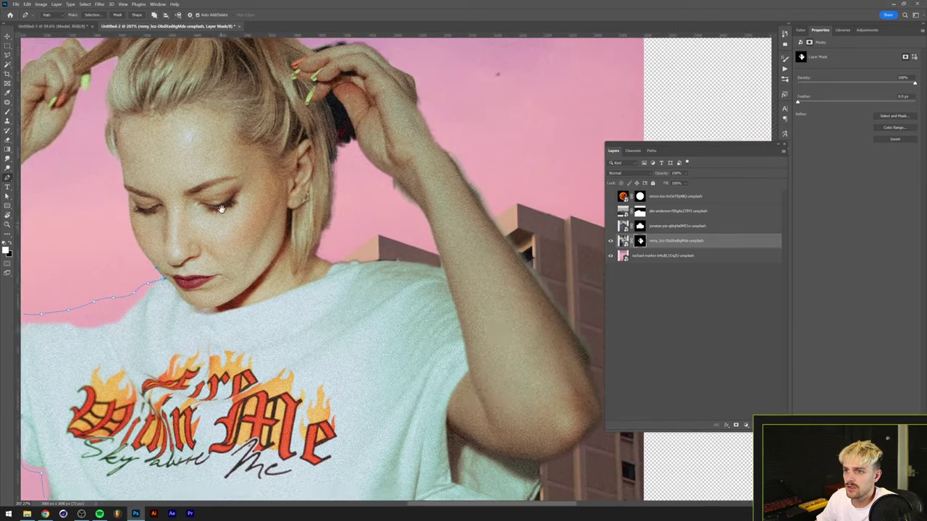
left_click(320, 277)
left_click(372, 291)
left_click(441, 280)
Trace the inner edge of the second forearm up to the wrist and cross over to its outer edge
scroll(445, 259, "up", 3)
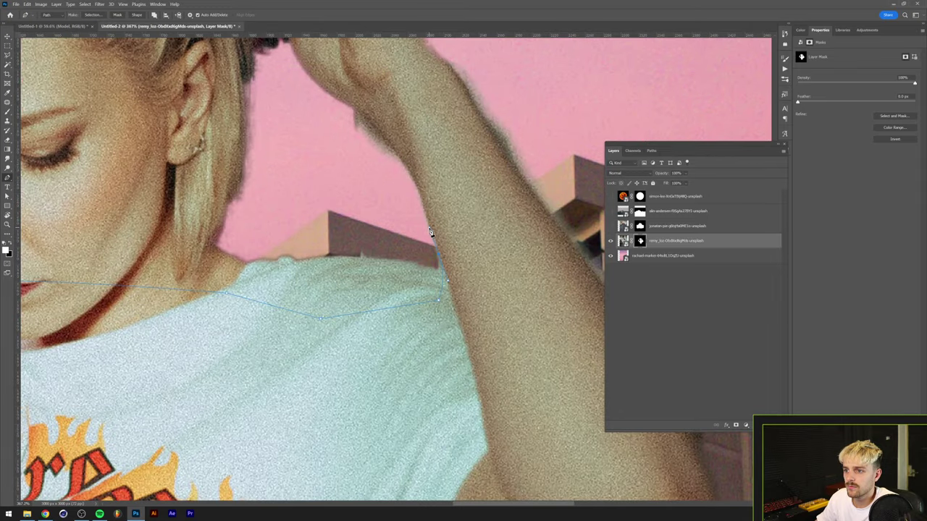
scroll(429, 231, "up", 1)
left_click_drag(394, 185, 375, 163)
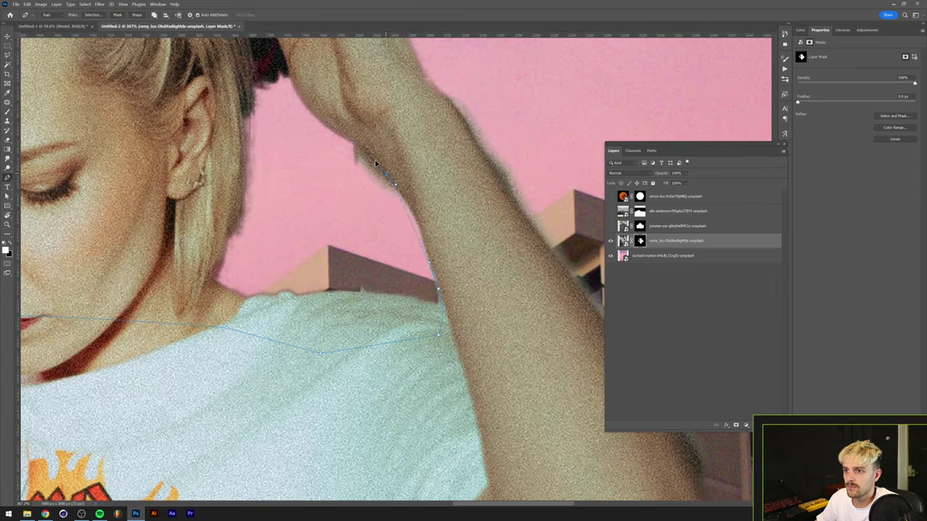
left_click_drag(341, 137, 349, 108)
left_click_drag(448, 101, 466, 125)
Follow the outer edge of the second forearm down toward the elbow with curved anchor points
left_click_drag(514, 215, 350, 167)
left_click_drag(402, 225, 433, 263)
left_click_drag(414, 258, 312, 143)
left_click_drag(427, 287, 440, 342)
scroll(365, 345, "down", 1)
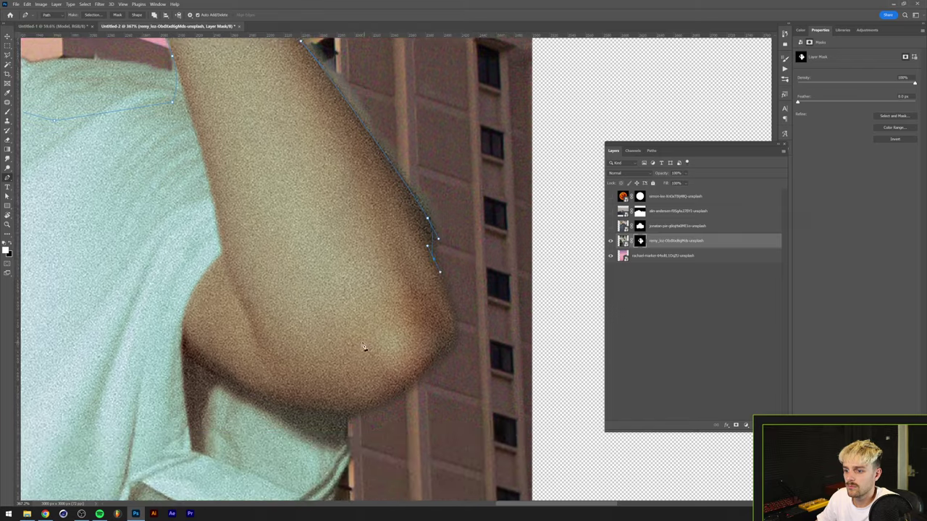
Close the path with rough points through the arm, shirt and bare waist back to its starting point
scroll(366, 349, "down", 6)
left_click_drag(207, 377, 229, 311)
left_click(213, 351)
left_click(174, 375)
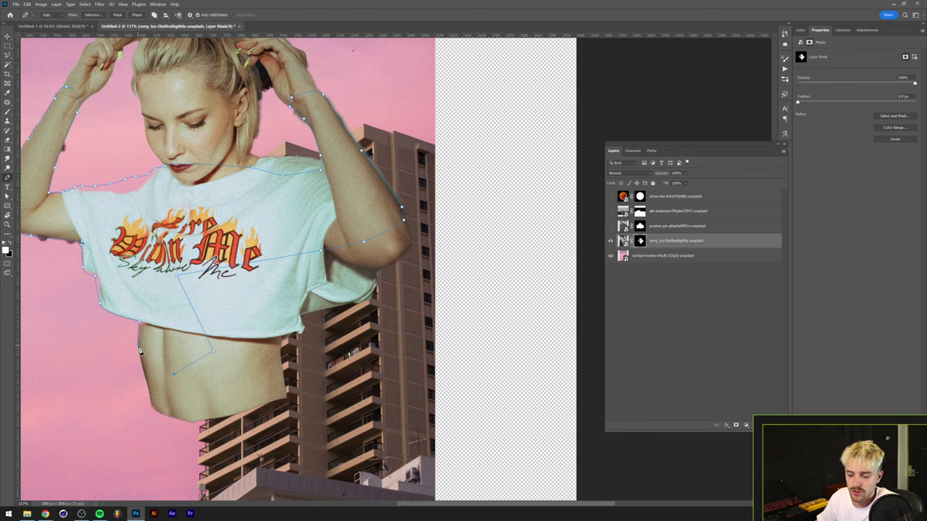
left_click_drag(163, 304, 308, 348)
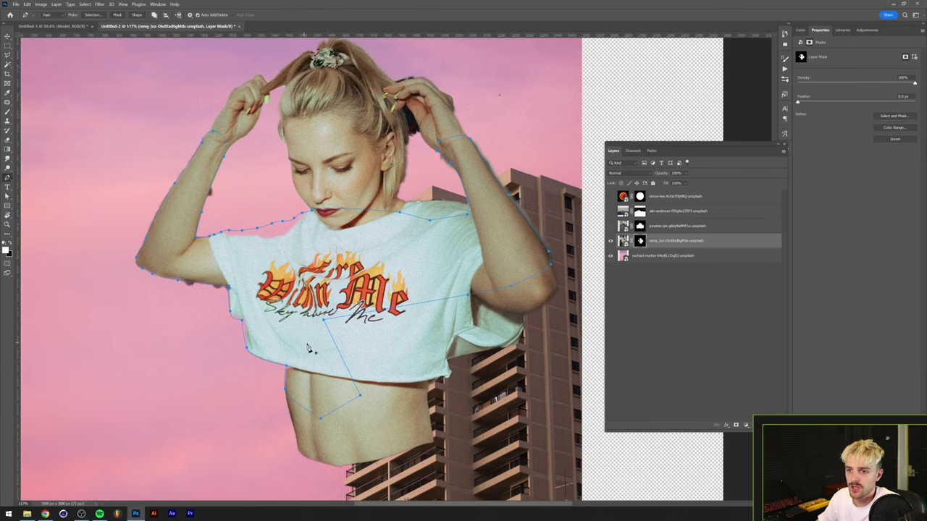
Convert the path into a new anti-aliased selection and fill it with white on the woman's layer mask
right_click(307, 235)
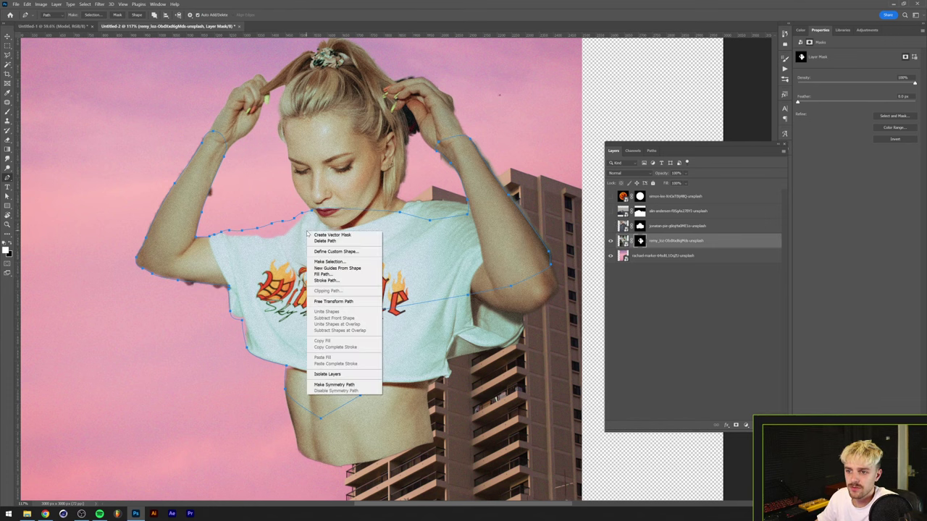
left_click(332, 261)
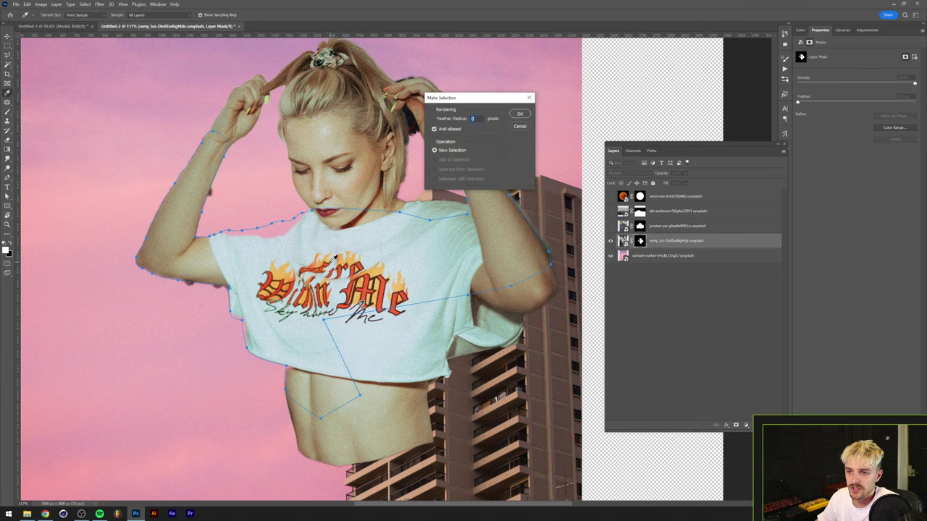
left_click(519, 114)
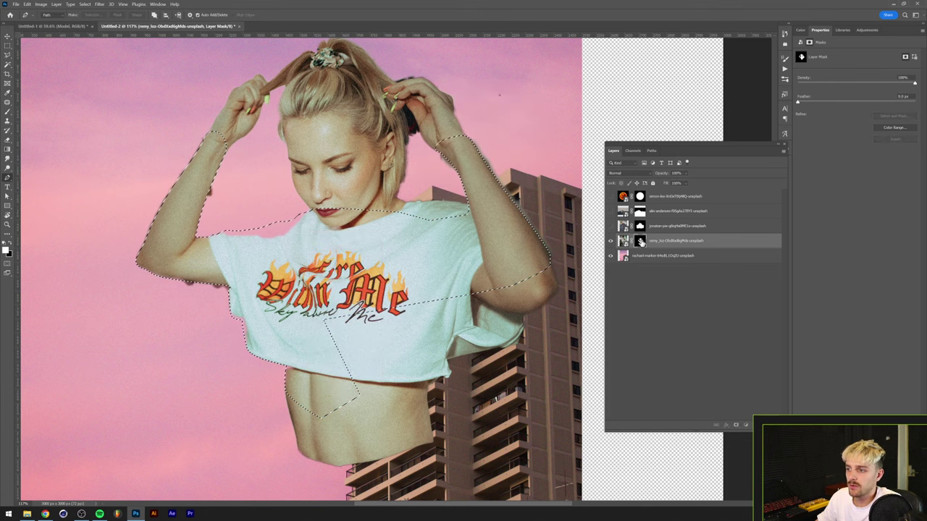
key("alt+BackSpace")
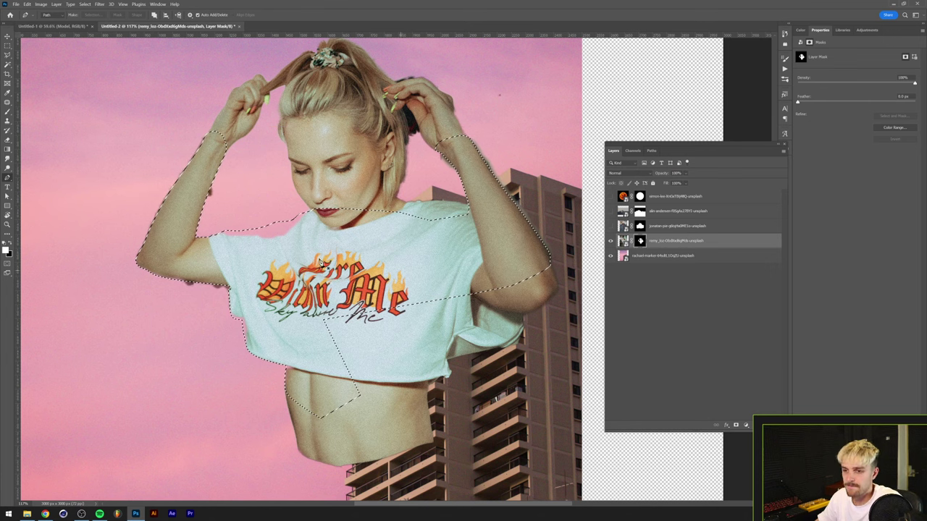
Test a black Brush stroke inside the selection on the woman's layer mask, undo it, and deselect
key("b")
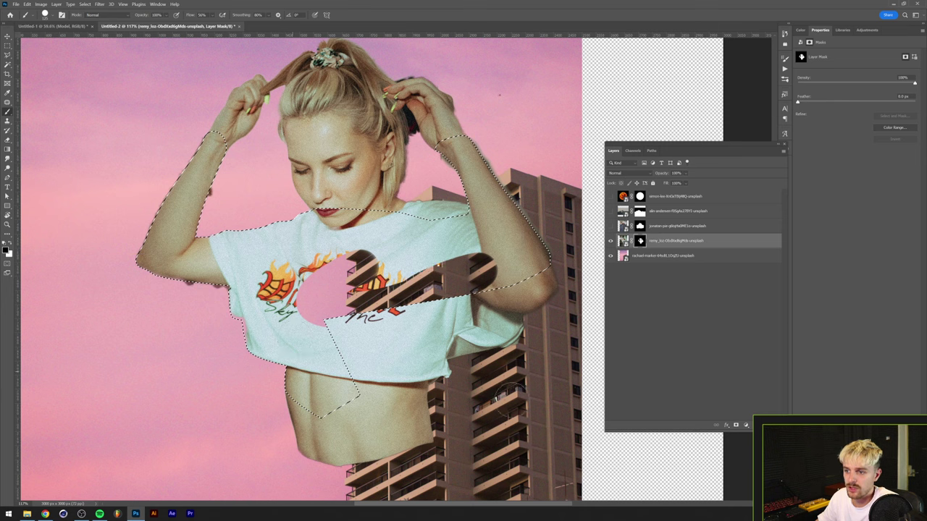
key("ctrl+z")
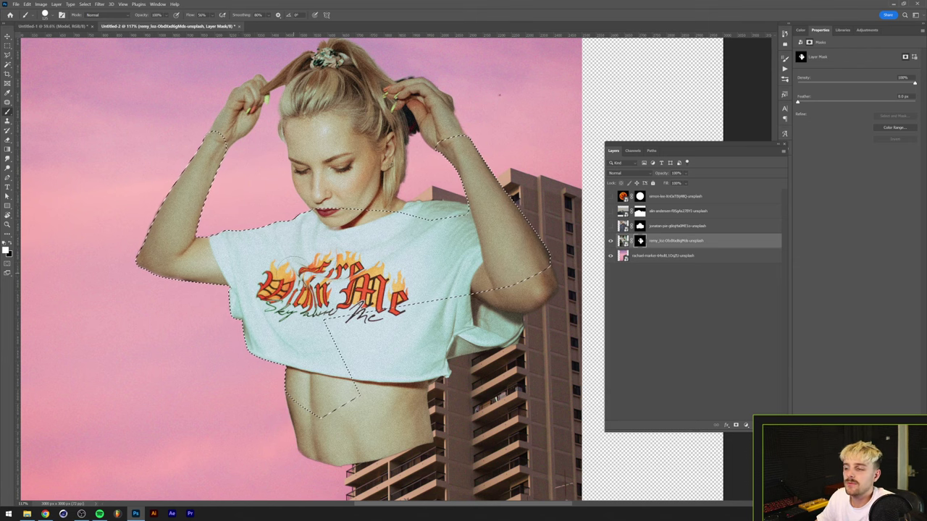
key("ctrl+d")
key("ctrl+0")
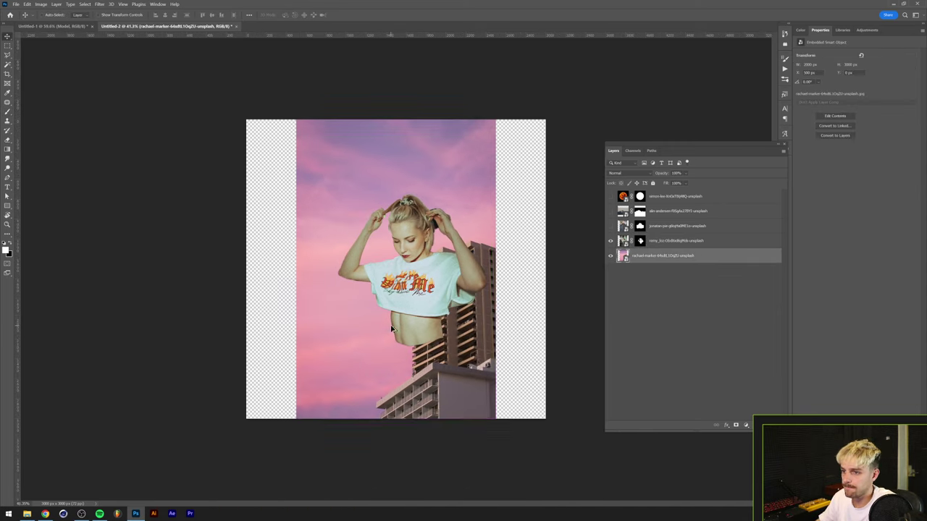
Scale the pink sky layer up to 3000 × 4500 px so it covers the whole square canvas
key("t")
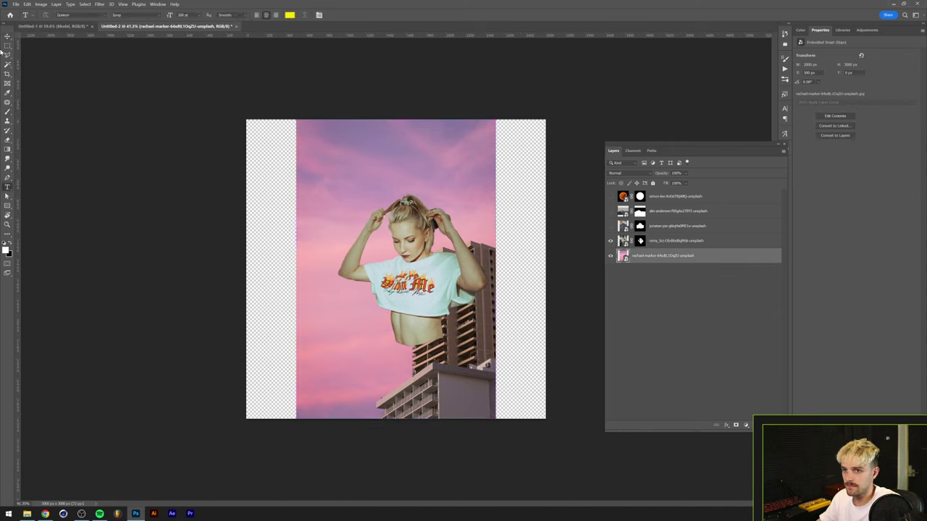
key("ctrl+t")
left_click_drag(497, 267, 546, 268)
left_click_drag(530, 250, 530, 325)
key("Return")
Show the mountain and volcano layers instead of the woman, and enlarge the volcano to fill the lower canvas
left_click(610, 240)
left_click(610, 211)
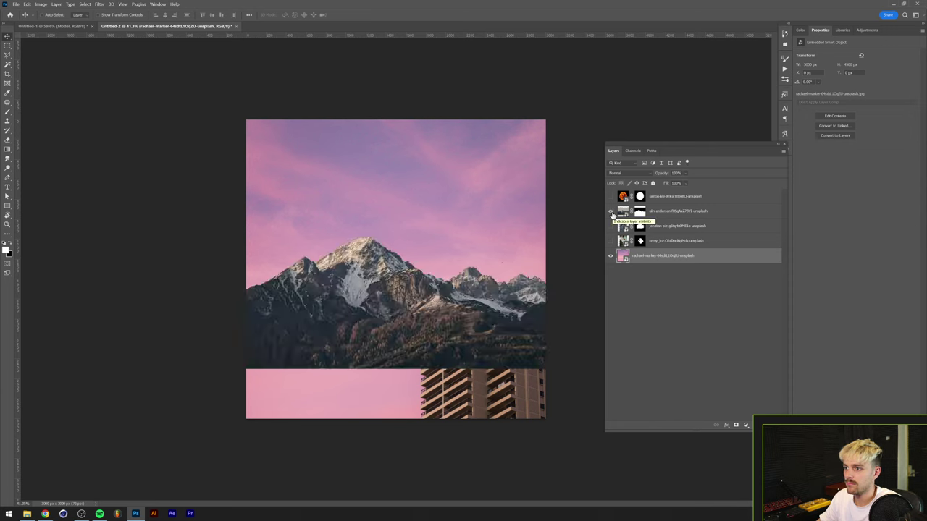
left_click(610, 211)
left_click(610, 226)
left_click(666, 226)
key("ctrl+t")
left_click_drag(495, 269, 534, 360)
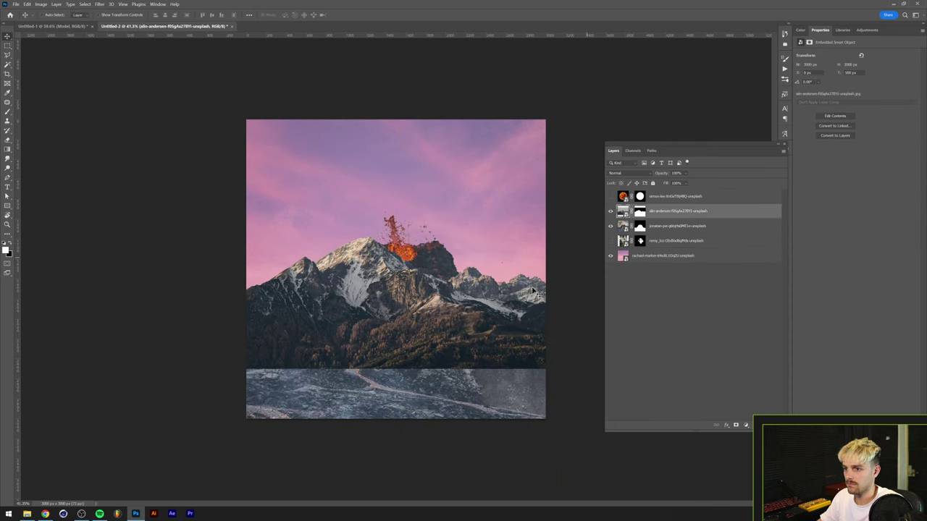
Enlarge the snowy mountain layer and position its peaks behind the volcano
mouse_move(524, 313)
left_mouse_down()
mouse_move(524, 284)
mouse_move(525, 328)
mouse_move(525, 315)
left_mouse_up()
key("ctrl+t")
left_click_drag(545, 256, 776, 254)
scroll(464, 349, "down", 4)
left_click_drag(465, 349, 464, 358)
key("Return")
Show the fiery sun, place its layer directly above the sky, and resize it at the upper right behind the mountains
scroll(464, 354, "up", 5)
left_click(610, 196)
left_click_drag(668, 196, 668, 242)
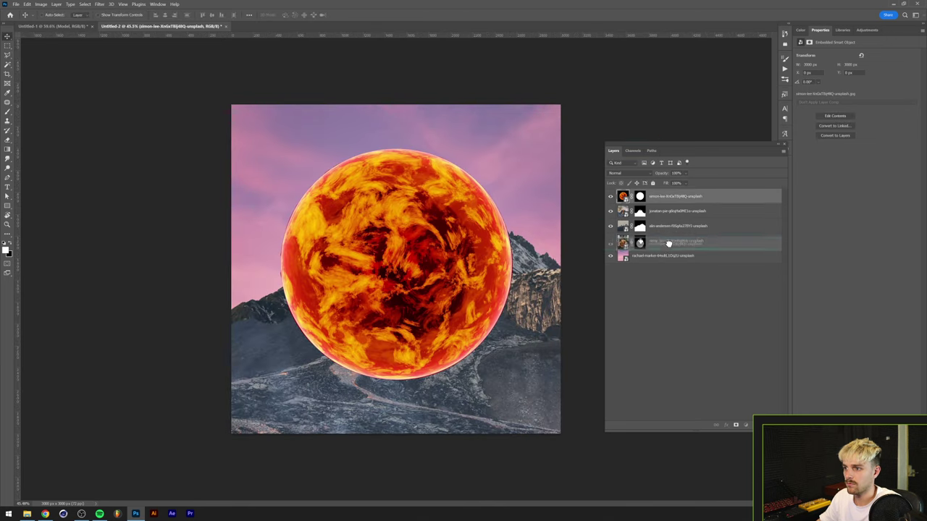
left_click_drag(405, 203, 447, 178)
key("ctrl+t")
left_click_drag(273, 230, 313, 229)
key("Return")
Show the woman's layer, bring it to the top of the stack, and position her waist over the volcano's crater
left_click(610, 240)
left_click_drag(673, 242, 672, 191)
left_click_drag(409, 276, 383, 222)
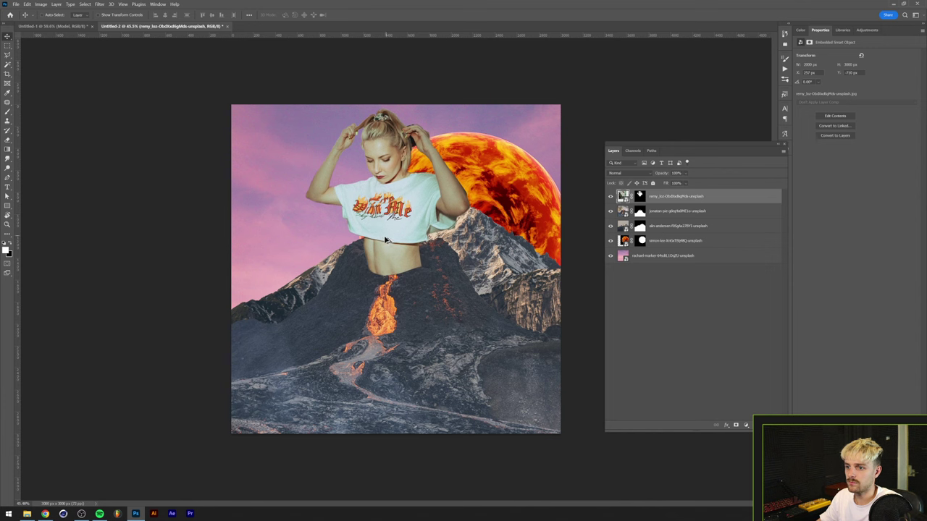
Lower the opacity of the woman's layer so the volcano's crater shows through her waist
scroll(386, 237, "up", 5)
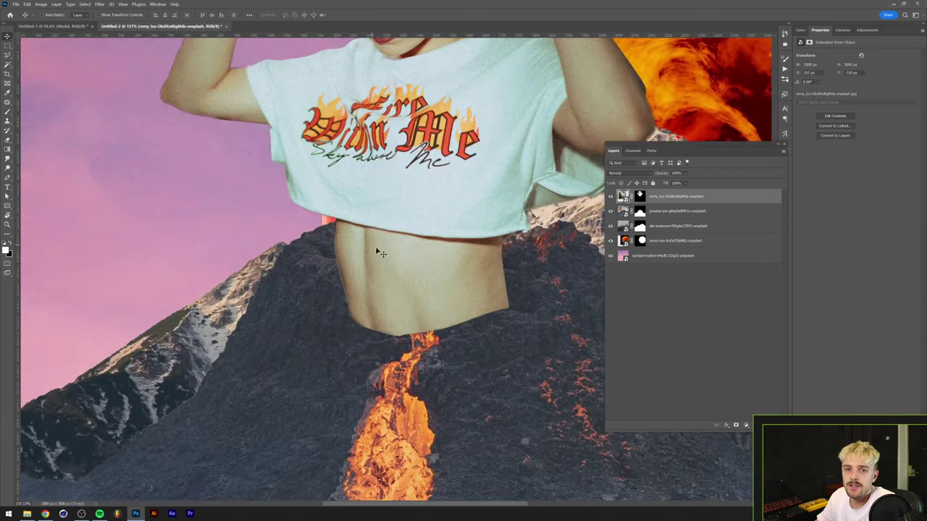
scroll(364, 257, "up", 2)
scroll(364, 264, "up", 2)
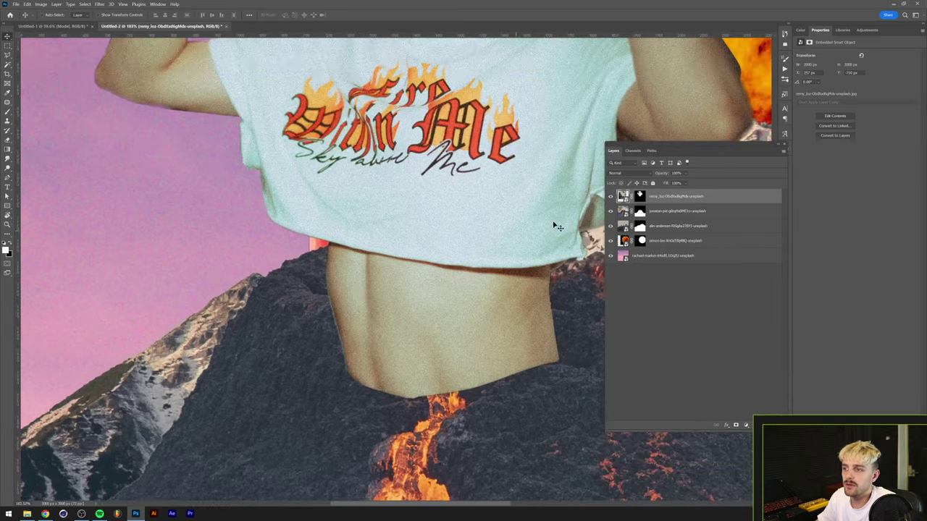
left_click(683, 174)
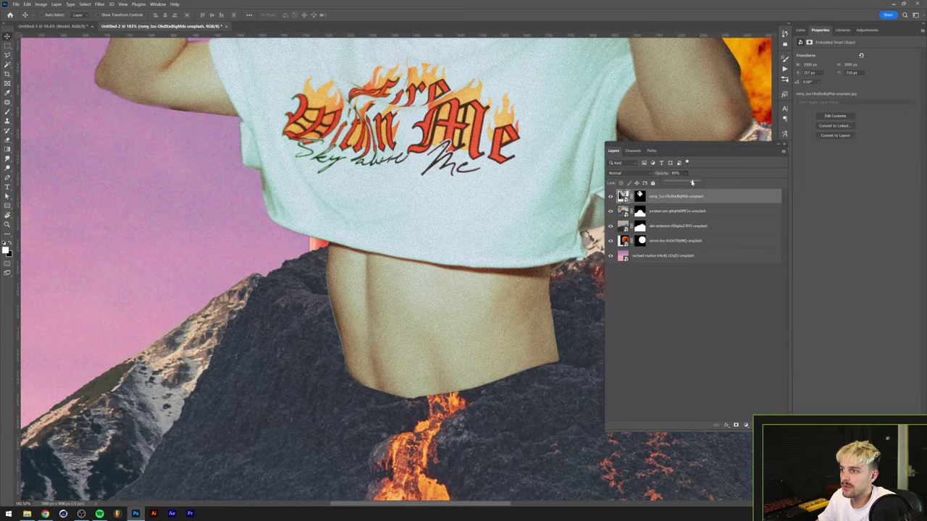
left_click_drag(695, 183, 687, 182)
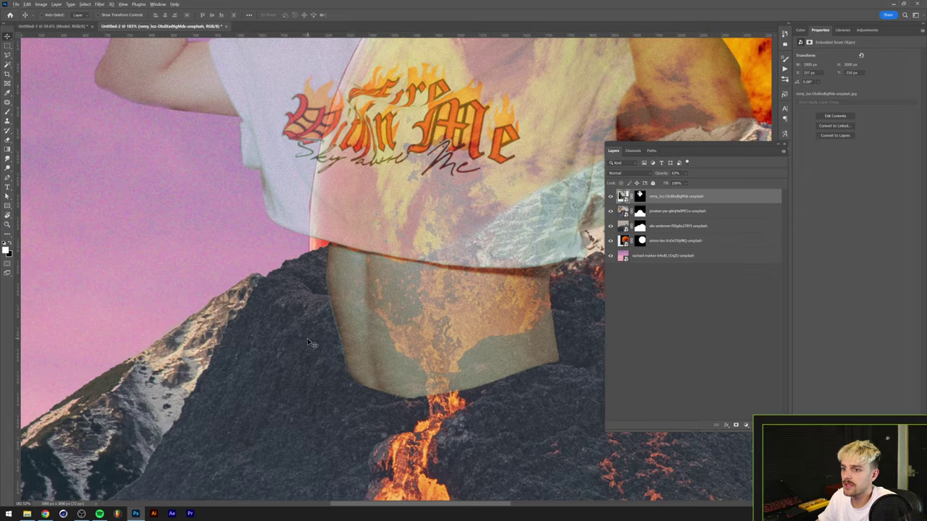
Start a Pen tool path at the left edge of the woman's waist and trace the upper part of the crater rim
scroll(340, 327, "up", 2)
left_click_drag(358, 308, 227, 302)
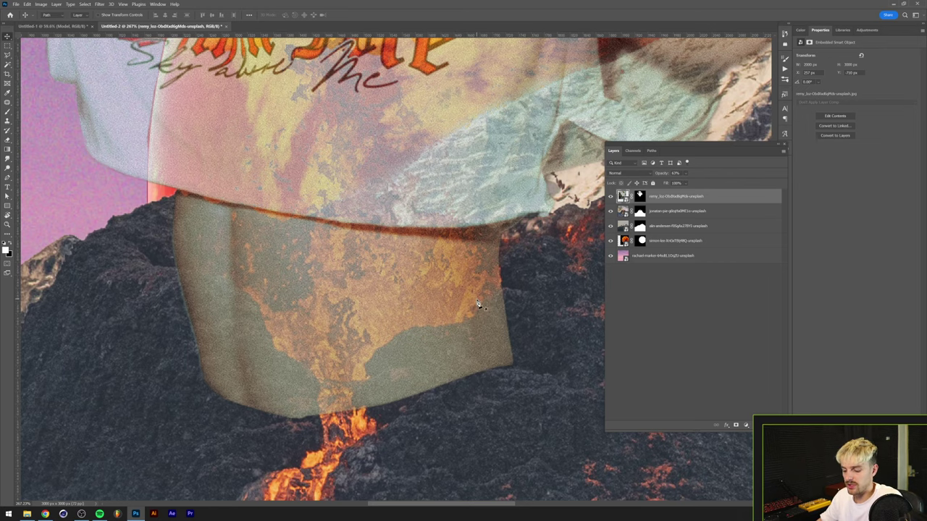
key("p")
scroll(165, 281, "up", 2)
scroll(165, 281, "up", 1)
left_click(168, 259)
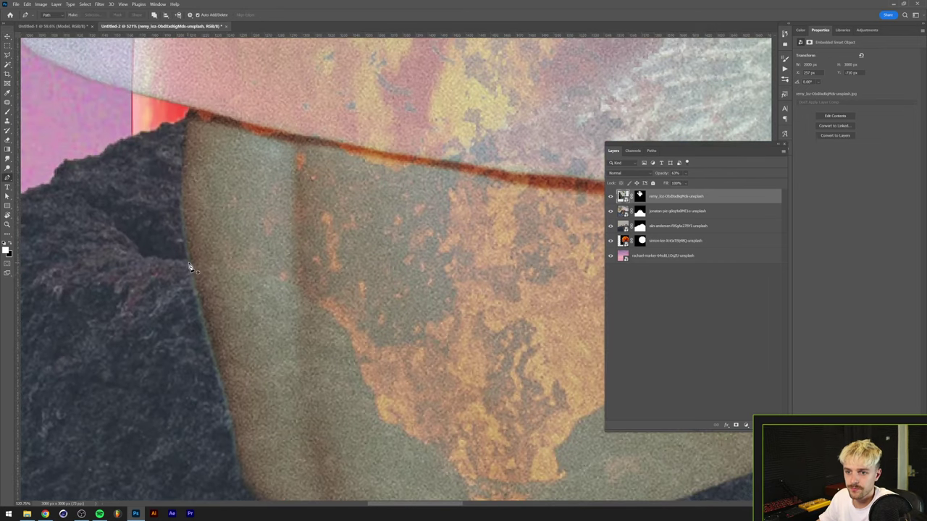
left_click(208, 264)
left_click_drag(246, 273, 275, 275)
left_click(285, 283)
left_click(302, 291)
Follow the crater rim down to the lava stream with closely spaced anchor points
left_click(313, 307)
left_click(334, 317)
left_click(351, 342)
left_click(360, 372)
mouse_move(360, 373)
left_mouse_down()
mouse_move(280, 278)
mouse_move(293, 297)
left_mouse_up()
left_click(341, 349)
left_click(375, 371)
left_click(388, 384)
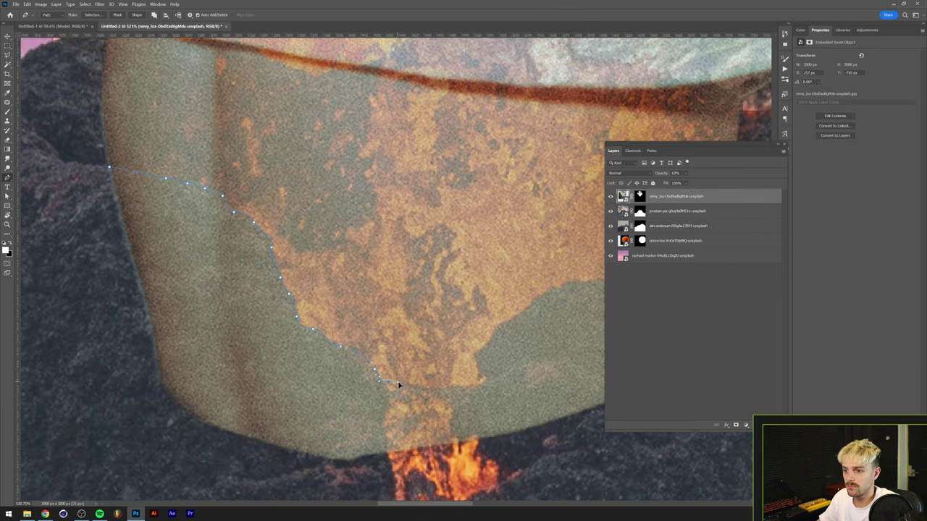
Continue the path across the lava stream and up the opposite crater rim past the right edge of the waist
left_click_drag(388, 383, 285, 331)
left_click(336, 336)
left_click(369, 336)
left_click(390, 332)
left_click(409, 318)
left_click_drag(428, 295, 434, 288)
left_click_drag(434, 288, 407, 305)
left_click_drag(430, 292, 463, 247)
left_click_drag(476, 246, 509, 243)
left_click_drag(510, 242, 413, 287)
Close the path around the area below the woman's waist and convert it into a new anti-aliased selection
key("ctrl+0")
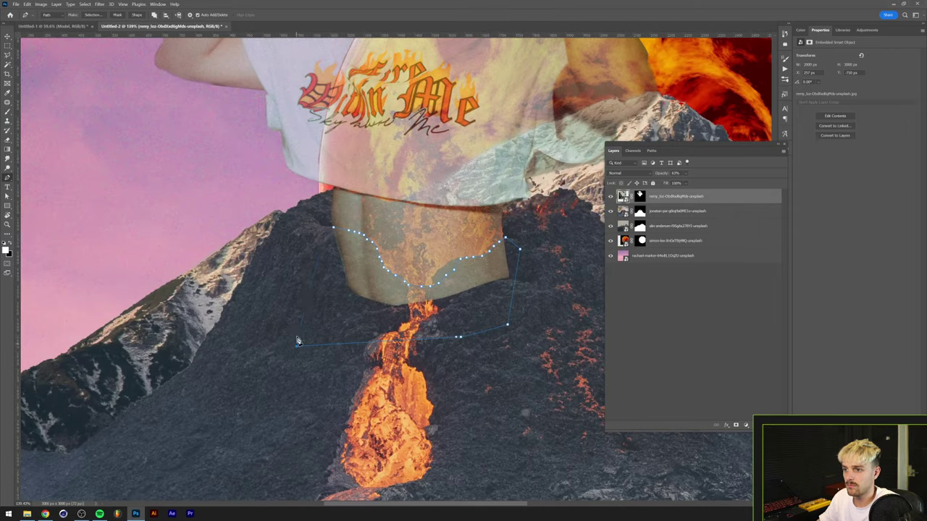
right_click(371, 222)
left_click(408, 247)
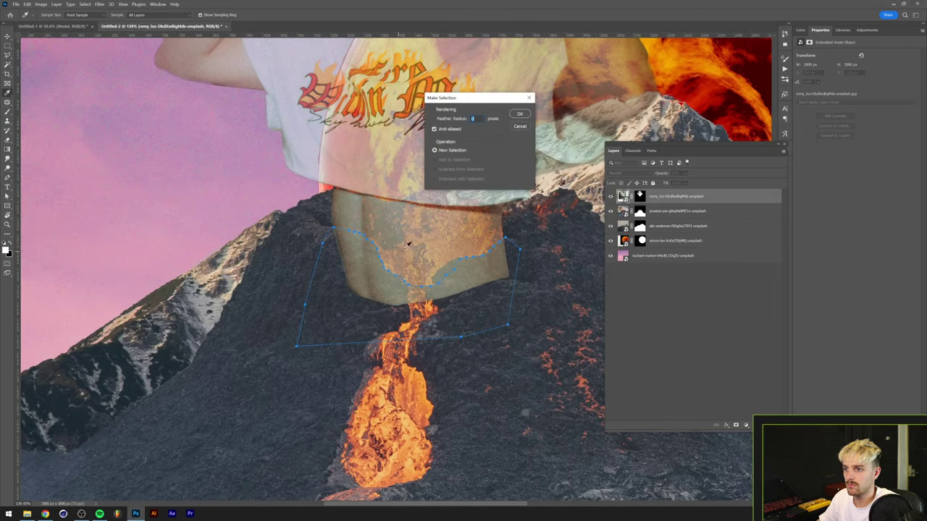
left_click(520, 114)
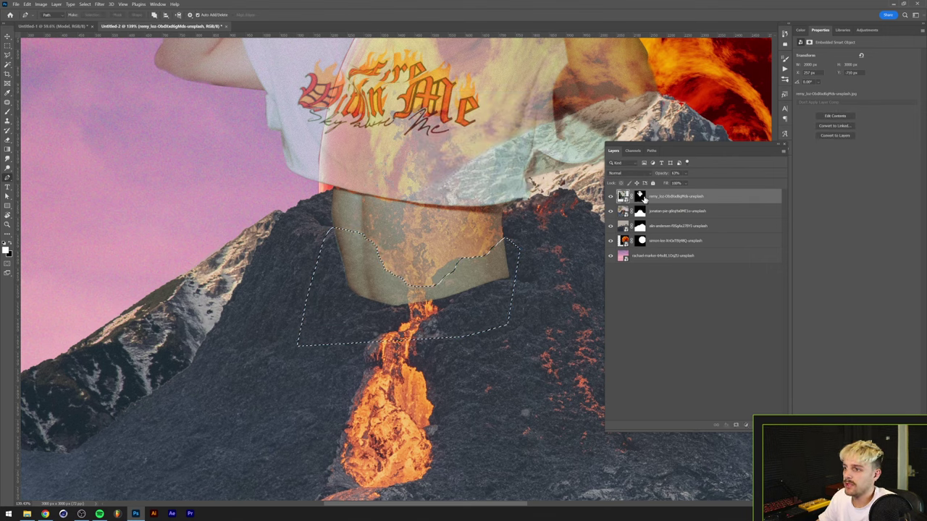
Paint black inside the selection on the woman's layer mask to hide her waist below the crater rim, and deselect
left_click(640, 196)
key("b")
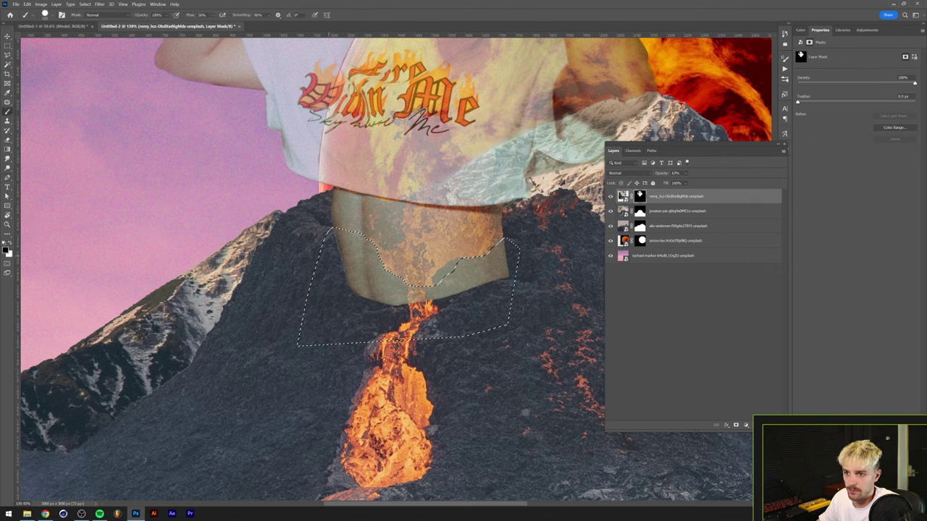
mouse_move(339, 232)
left_mouse_down()
mouse_move(378, 278)
mouse_move(410, 289)
mouse_move(448, 279)
mouse_move(500, 250)
left_mouse_up()
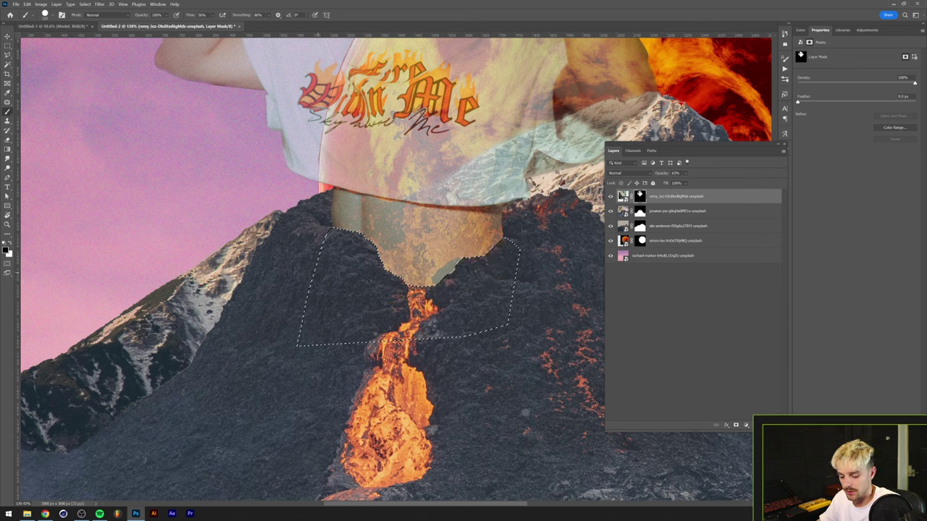
key("ctrl+d")
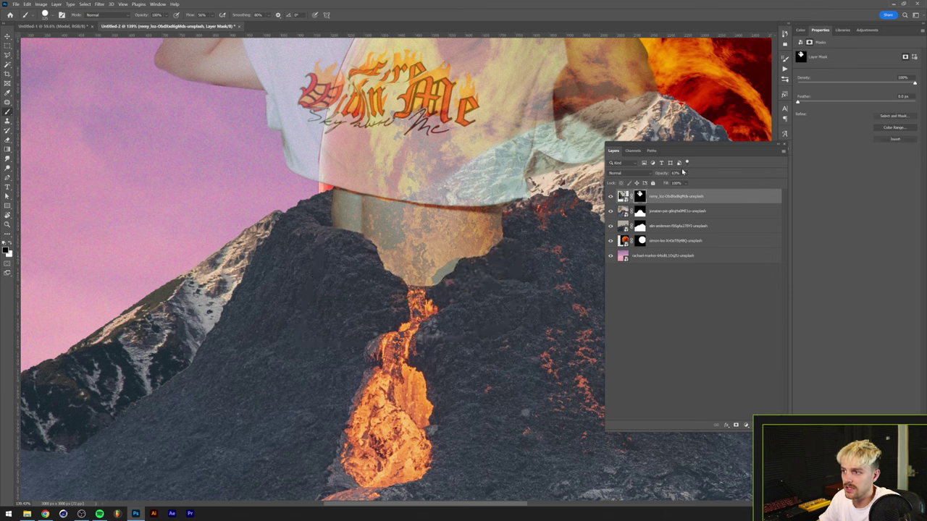
Set the opacity of the woman's layer to 100% and view the whole composition
left_click(687, 182)
left_click_drag(694, 183, 727, 179)
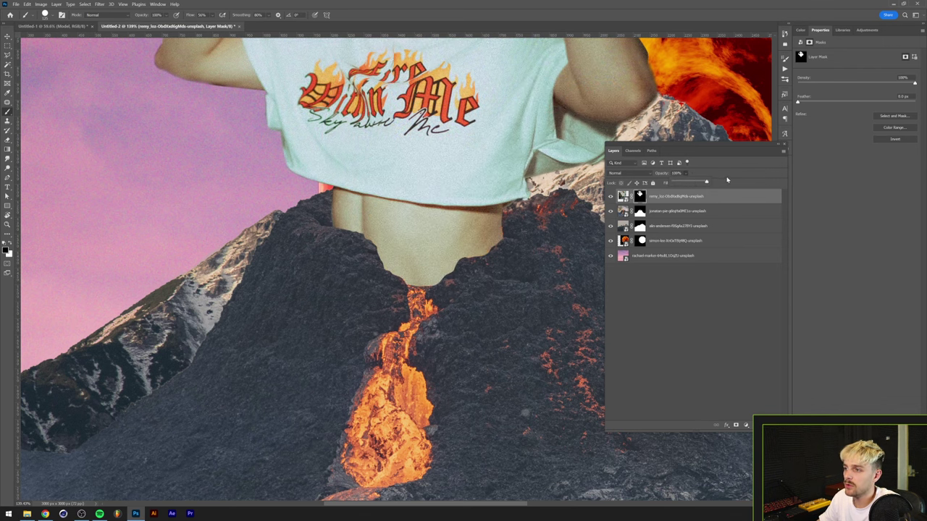
scroll(414, 251, "down", 10)
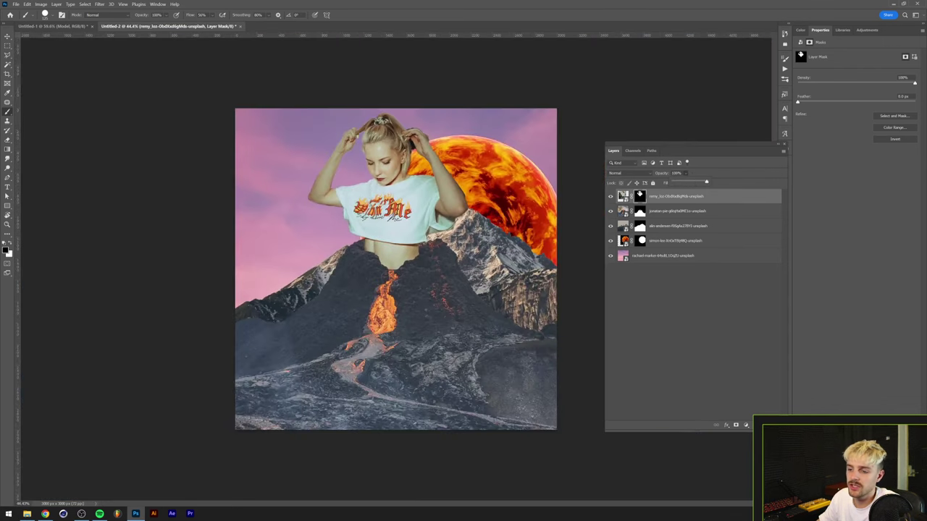
scroll(677, 263, "up", 1)
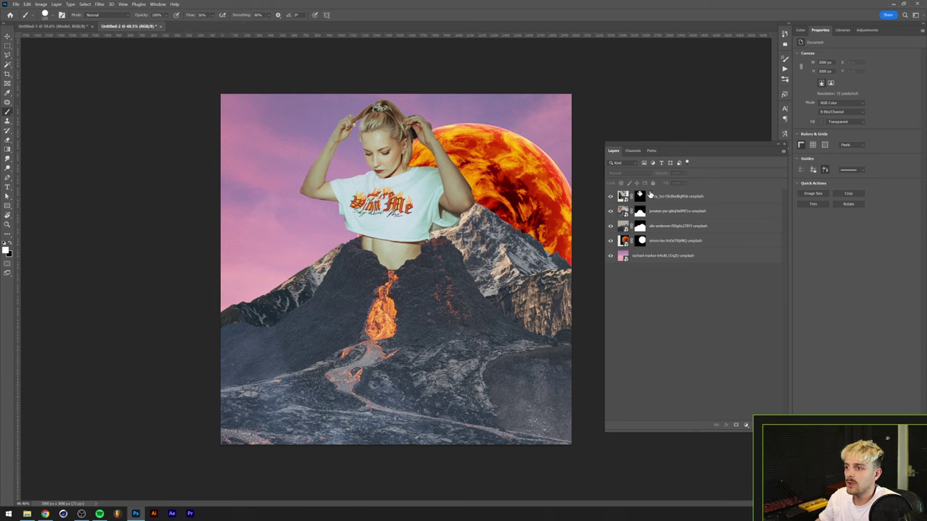
Rename the five layers from top to bottom as Model, Volcano, Mountains, Sun and Background
double_click(661, 199)
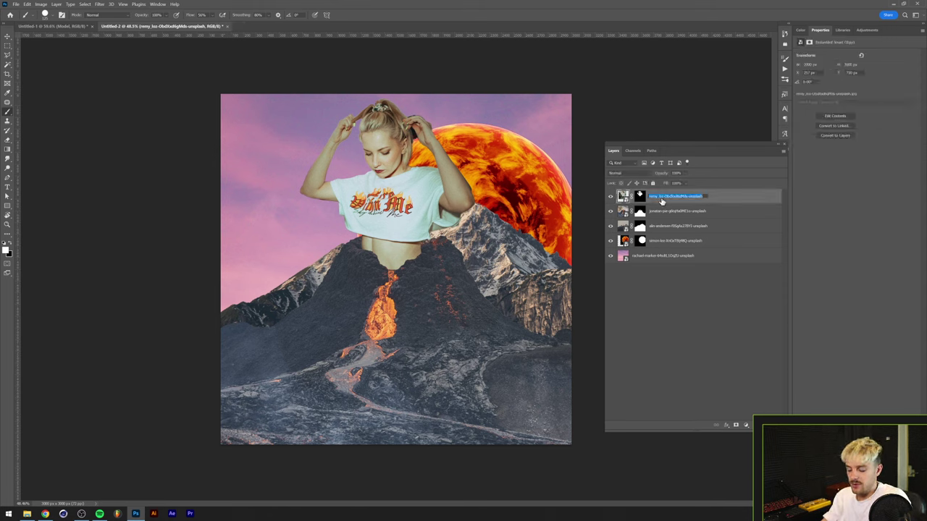
type("Model")
key("Tab")
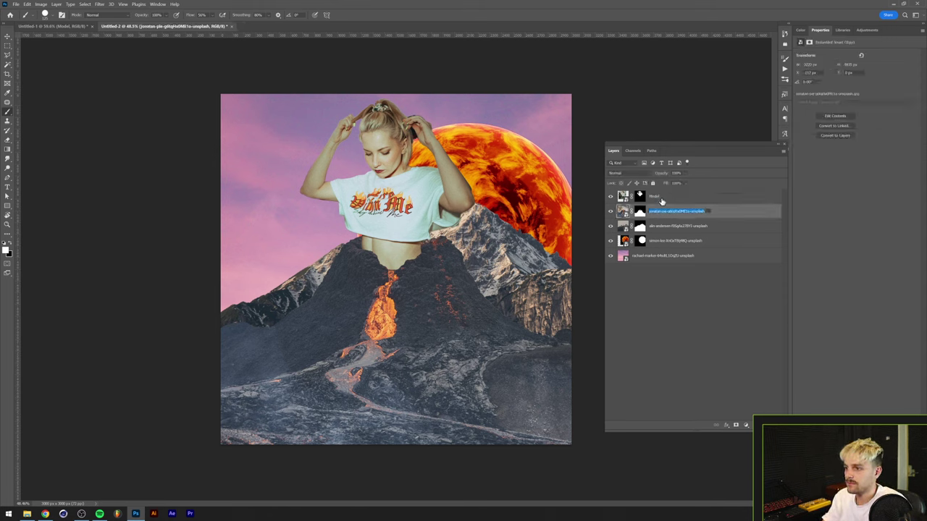
type("Volcano")
key("Tab")
type("Mountains")
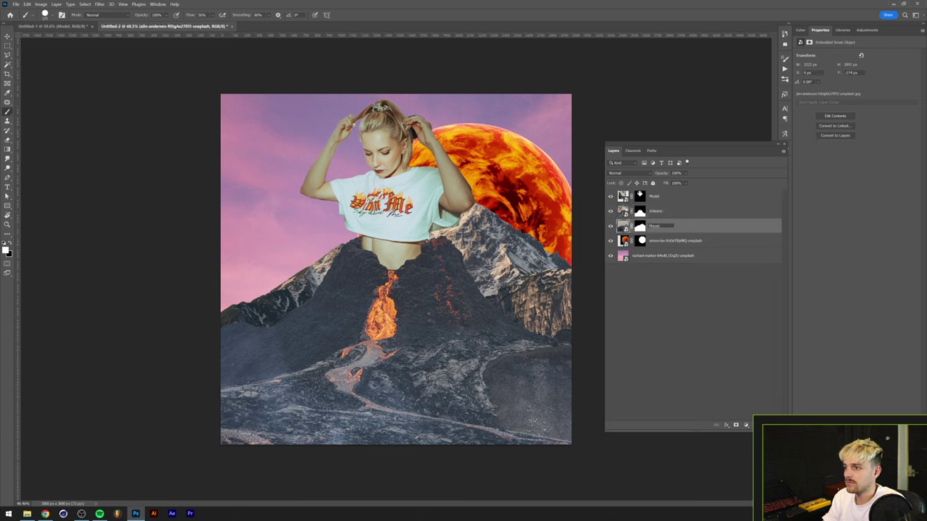
key("Tab")
type("Sun")
key("Tab")
type("Background")
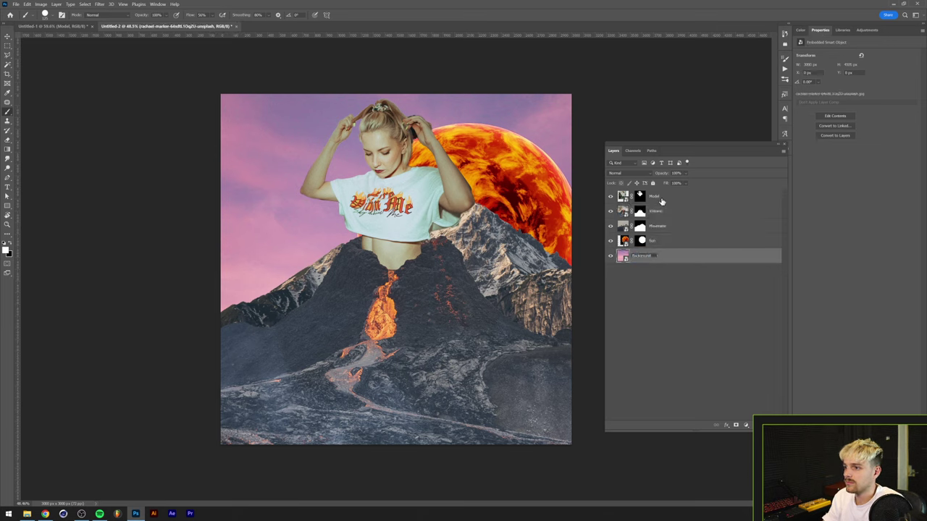
key("Return")
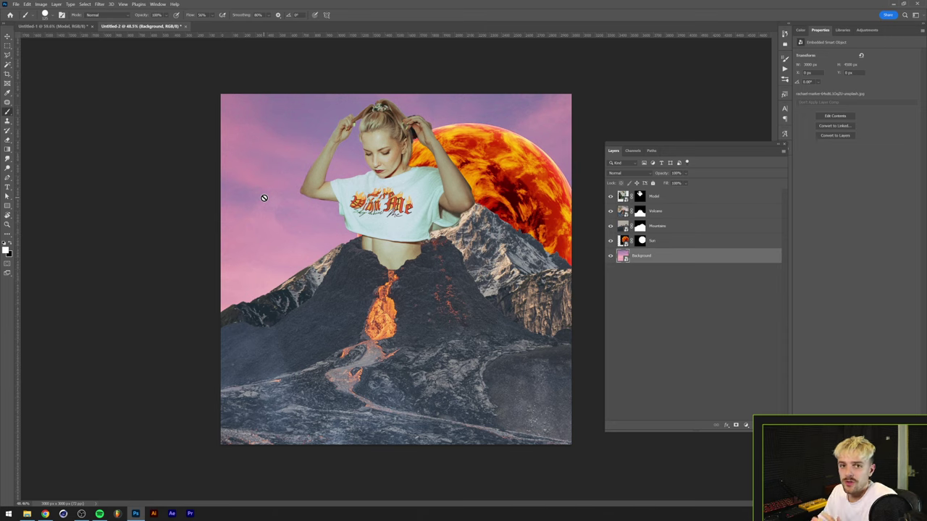